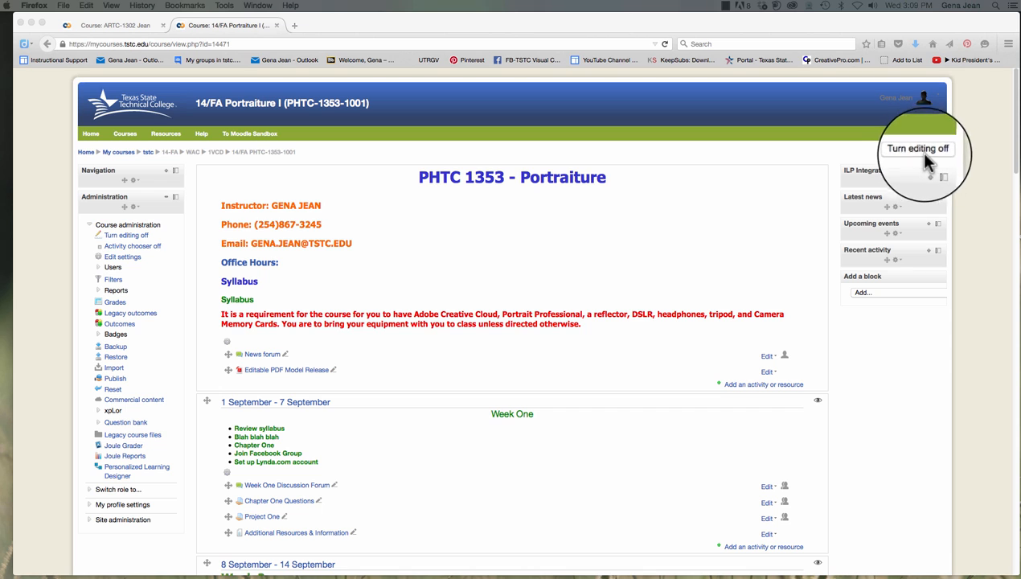
Add the Attendance block to the course page and start a new Attendance activity in the topmost course section
click(866, 298)
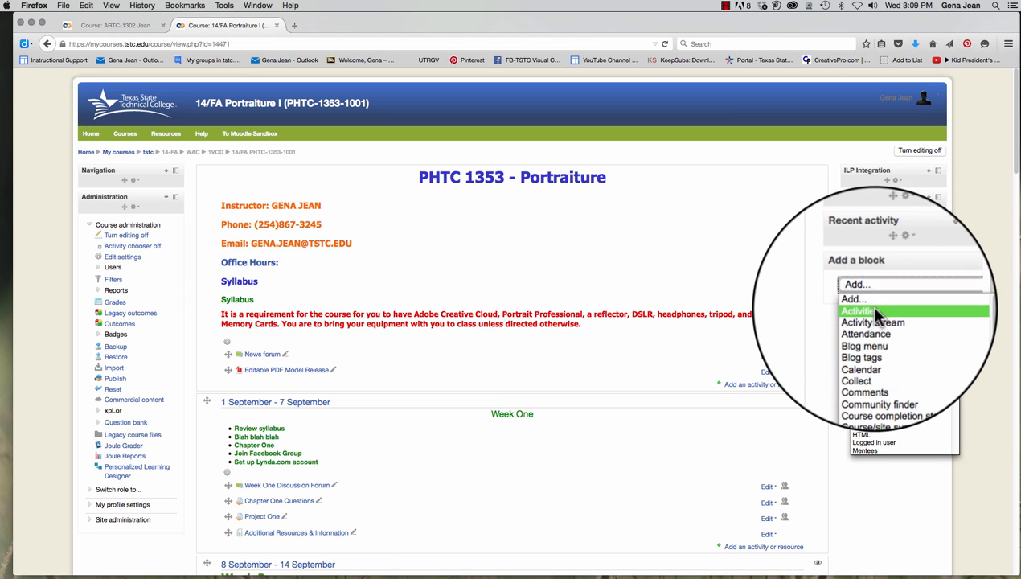
click(875, 330)
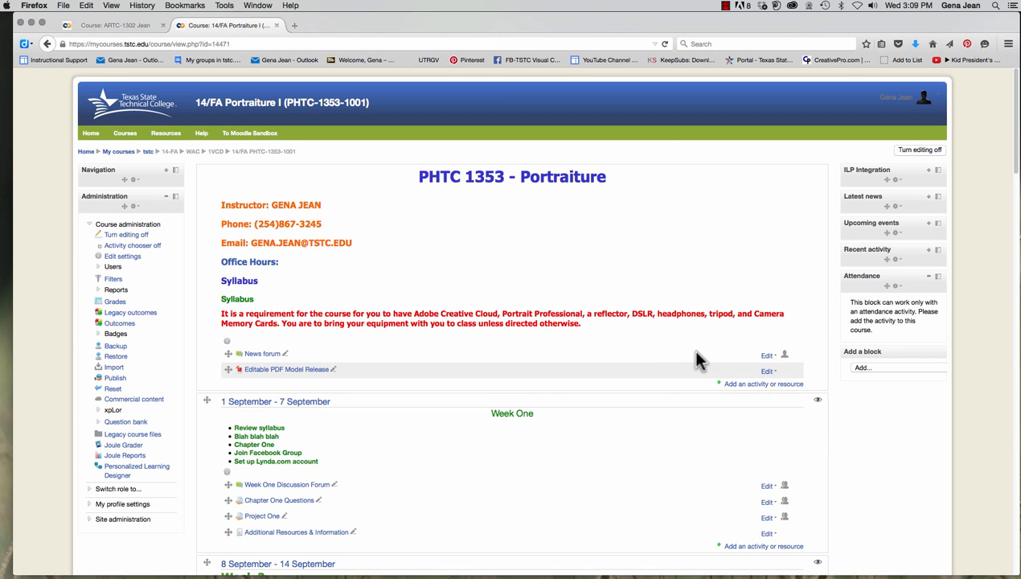
click(764, 385)
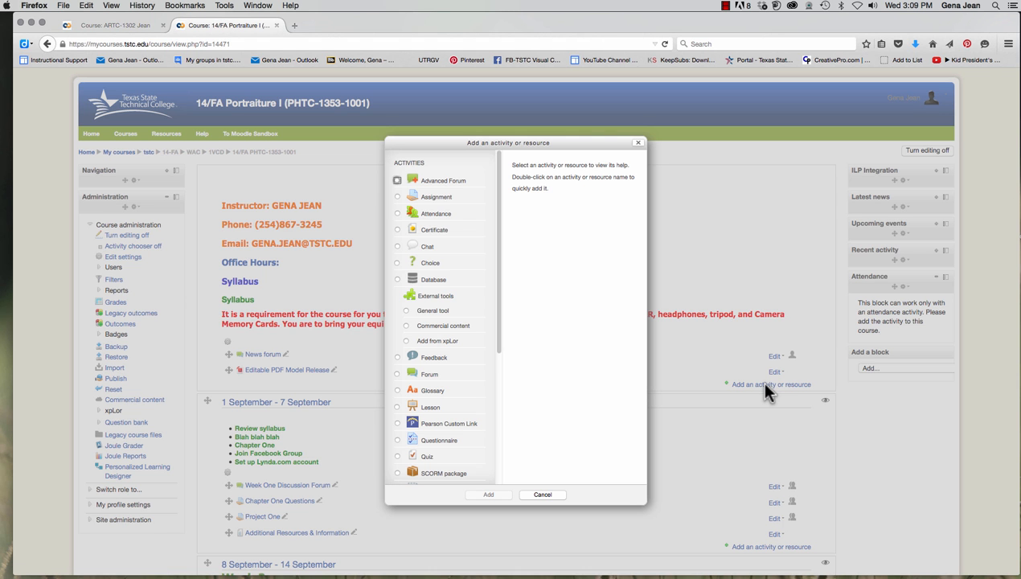
click(397, 212)
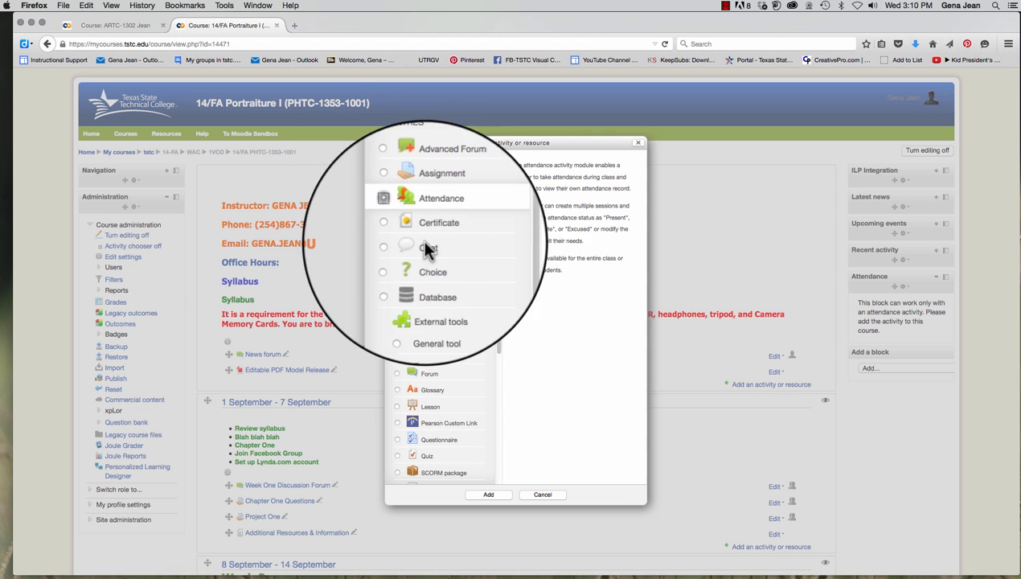
click(488, 494)
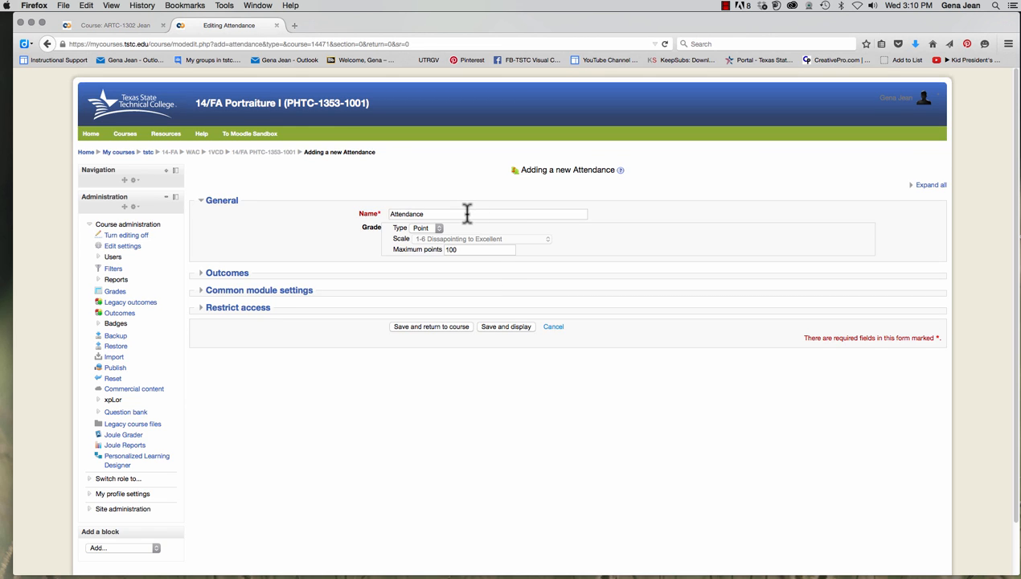
Set the attendance grade type to None, expand the remaining settings sections, and save and display the activity
click(439, 229)
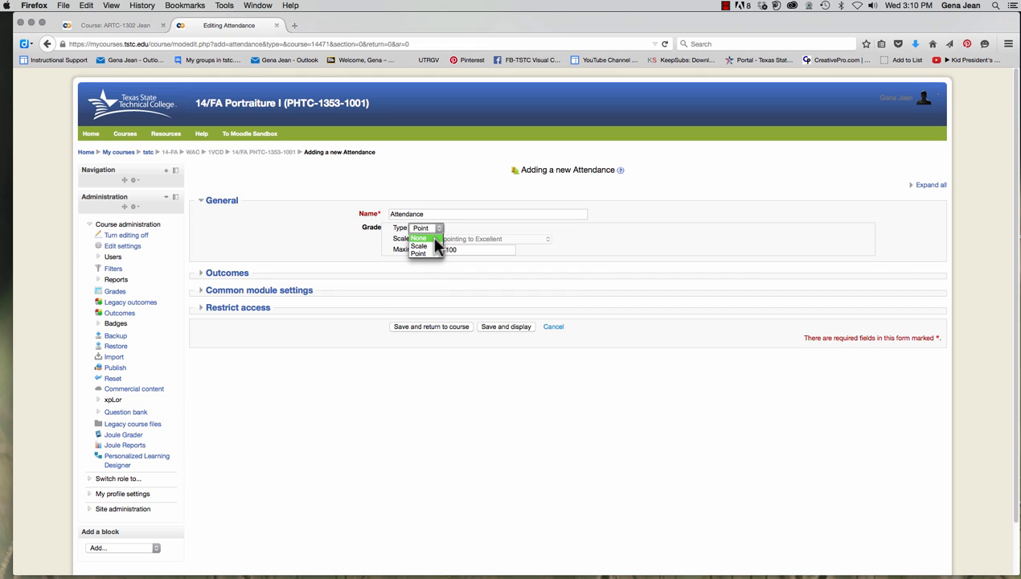
click(429, 238)
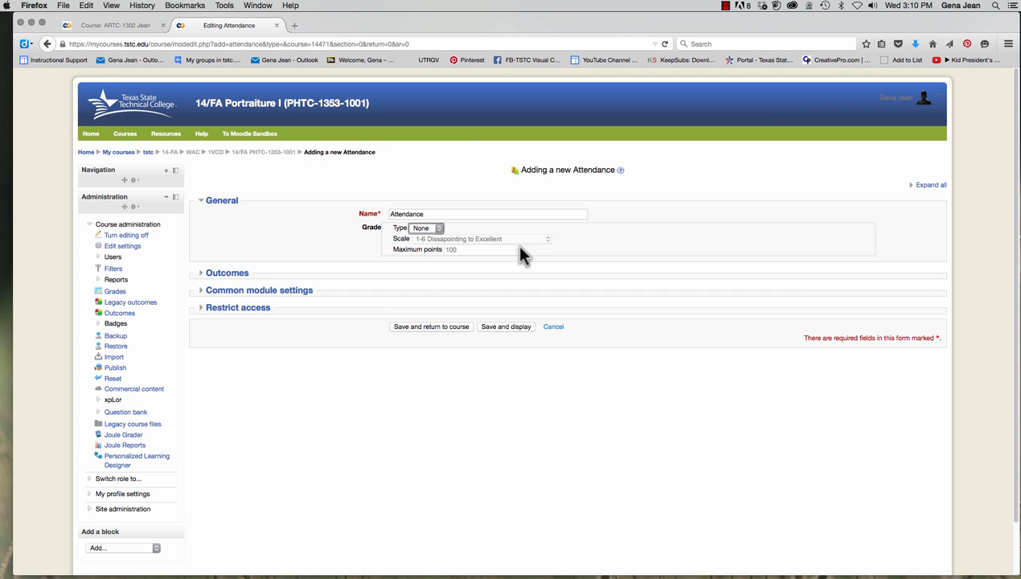
click(205, 275)
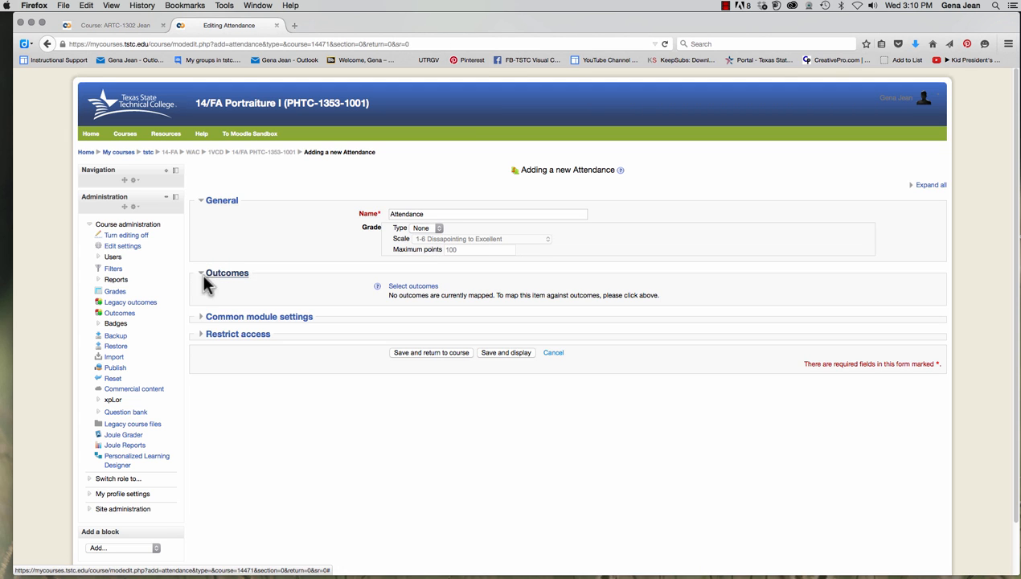
click(207, 320)
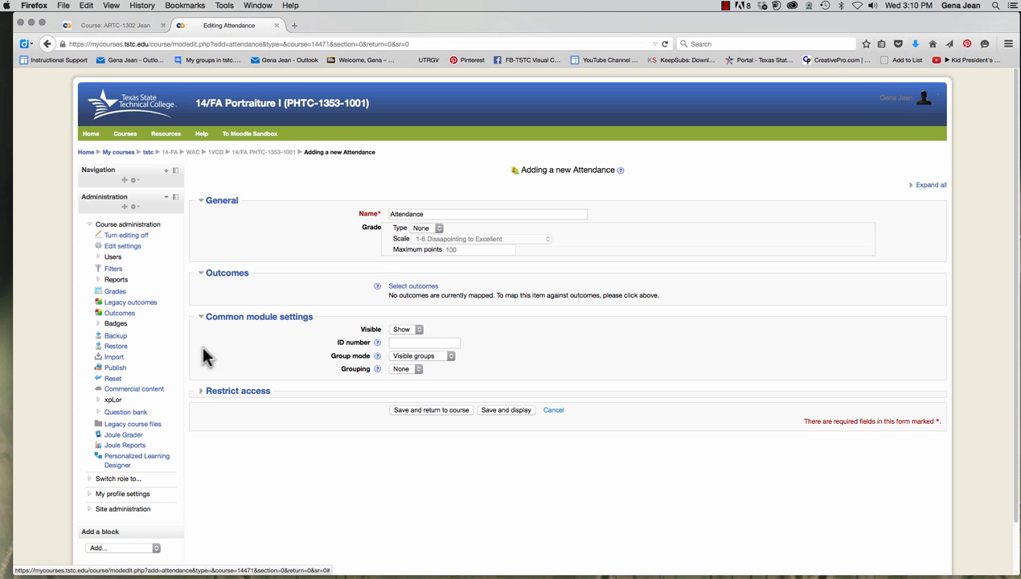
click(206, 395)
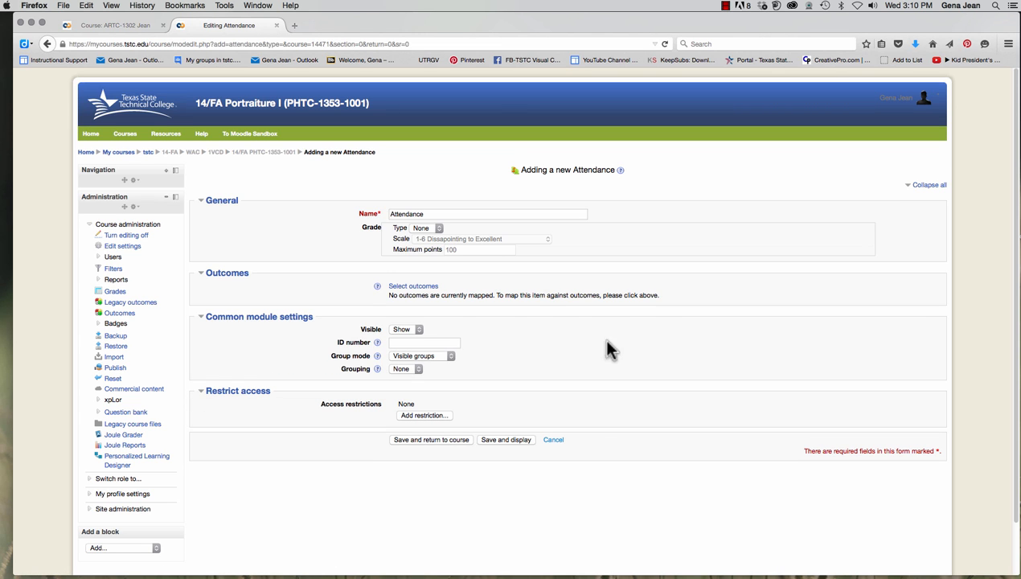
click(499, 440)
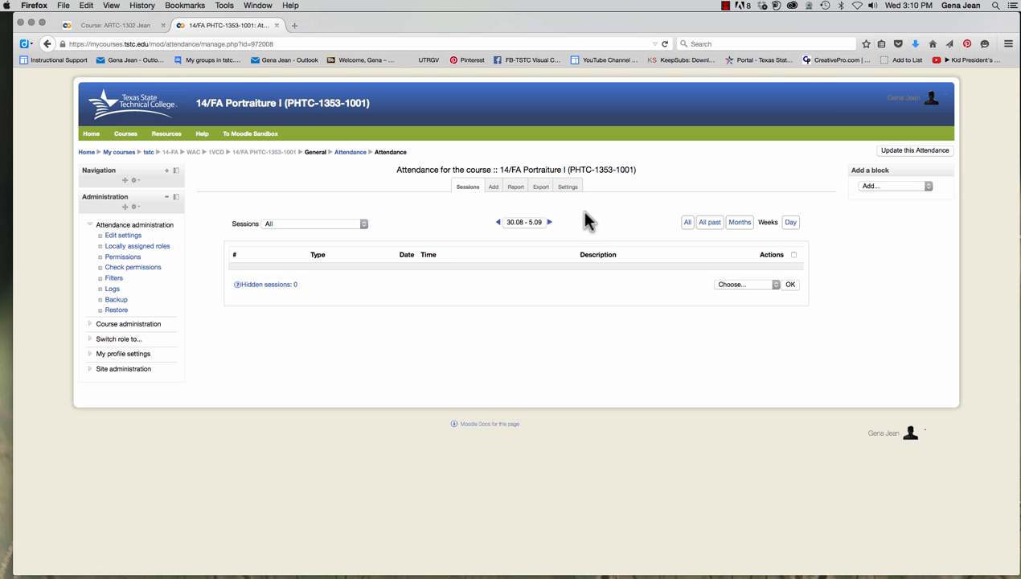
Start adding attendance sessions with multiple sessions enabled and set the session date's month to August
click(494, 190)
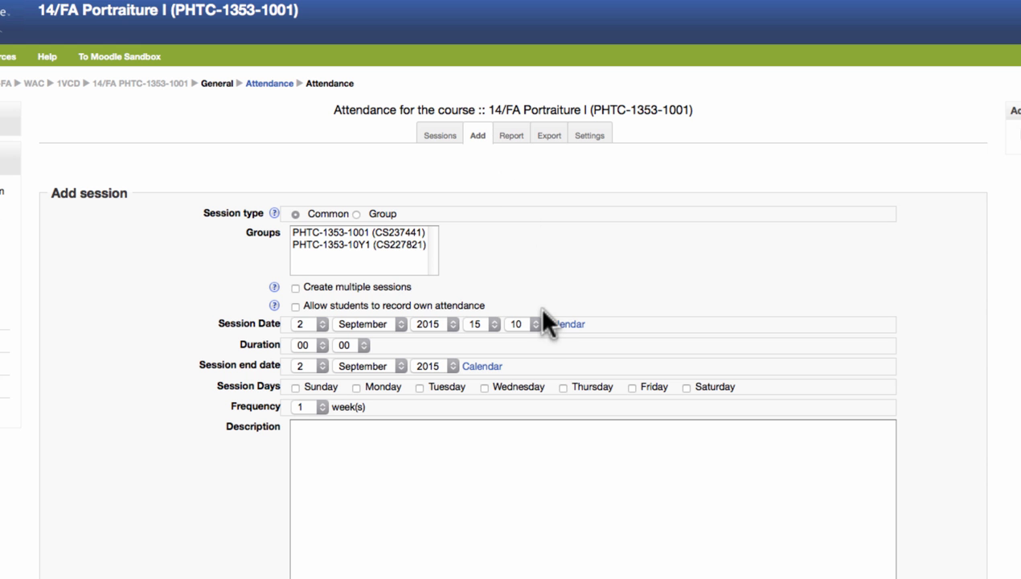
click(295, 287)
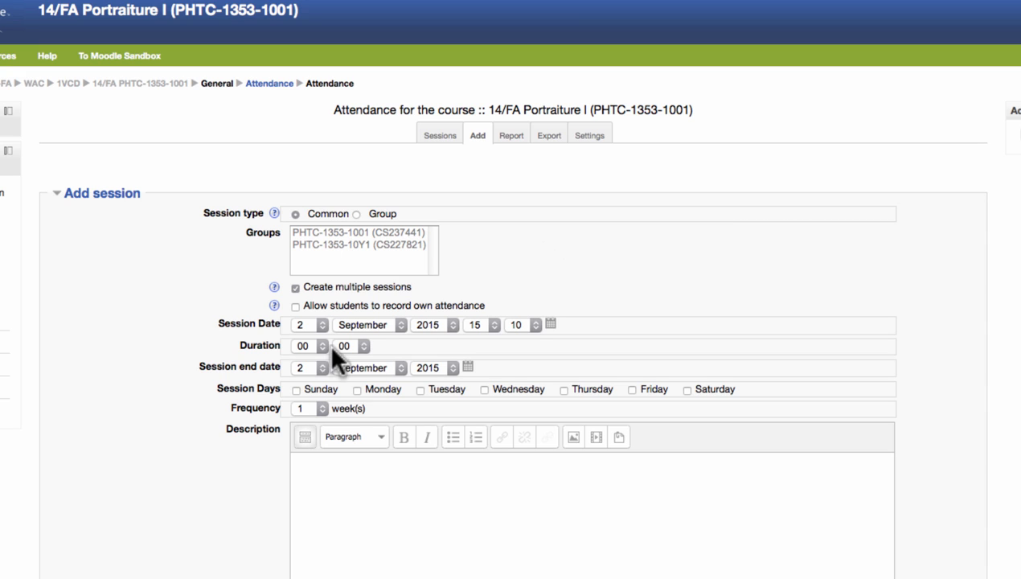
click(322, 325)
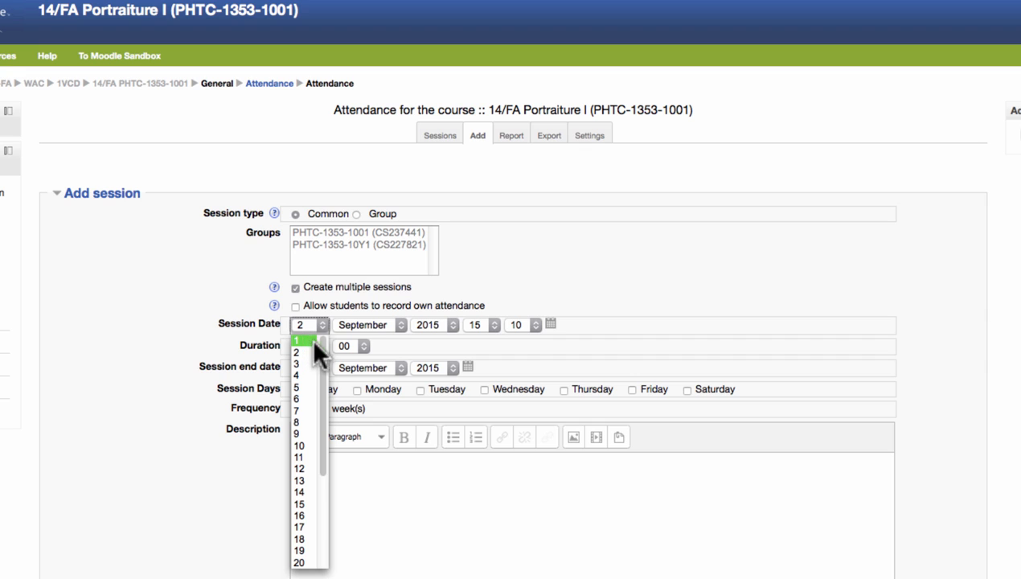
drag(324, 464, 318, 569)
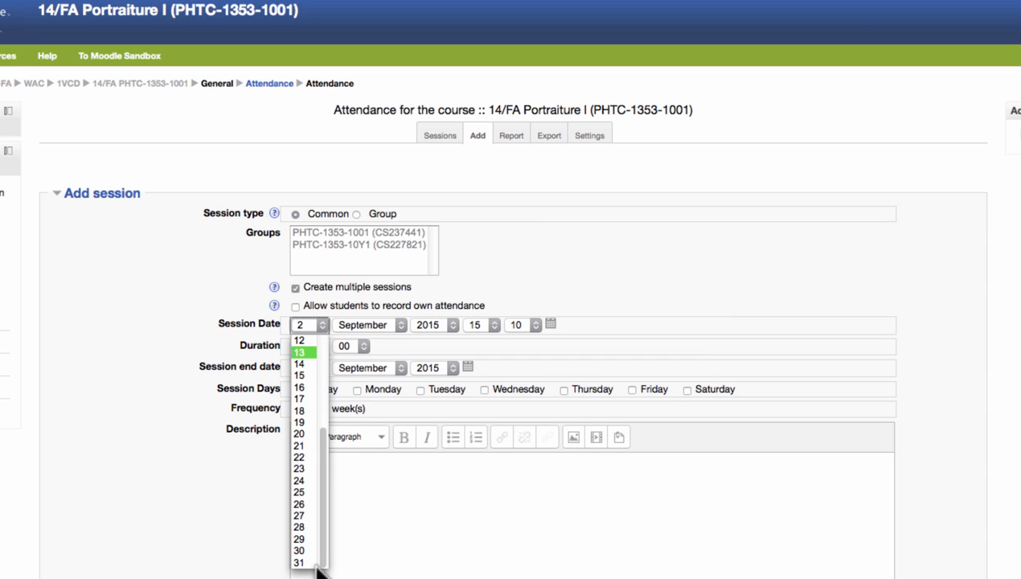
click(310, 566)
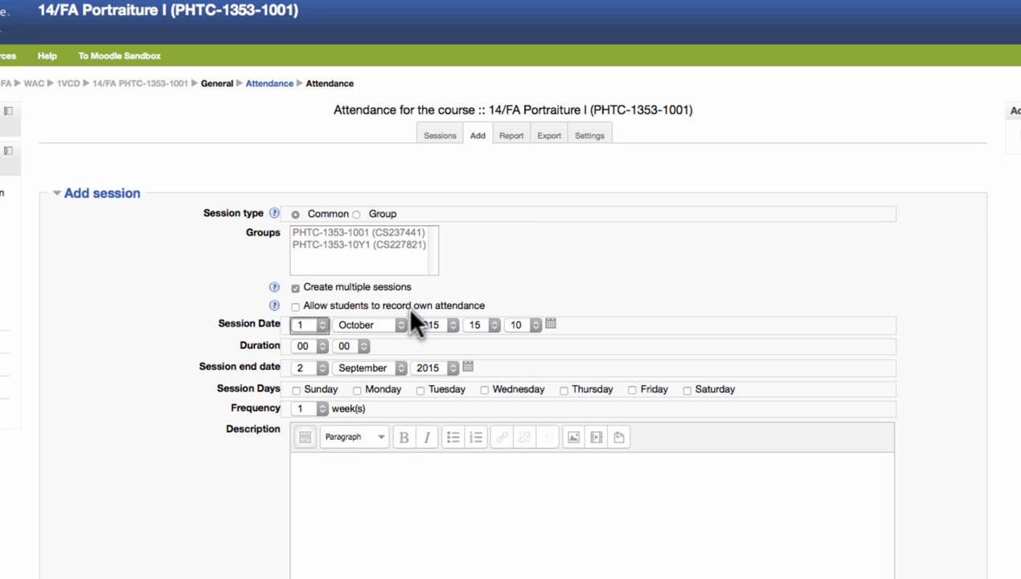
click(396, 324)
click(384, 422)
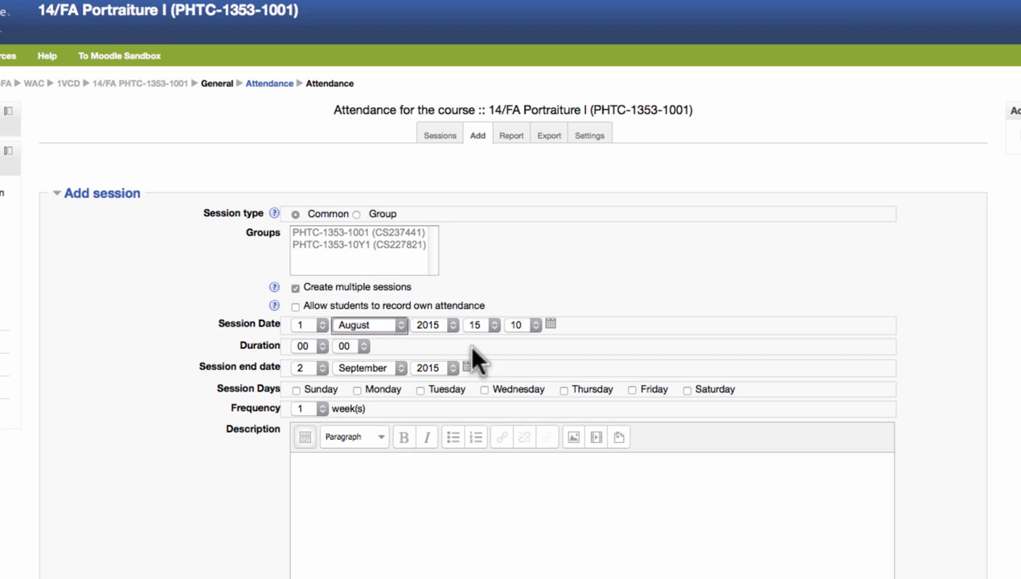
Set the session start time to 08:00 and the duration to 02 hours
click(493, 326)
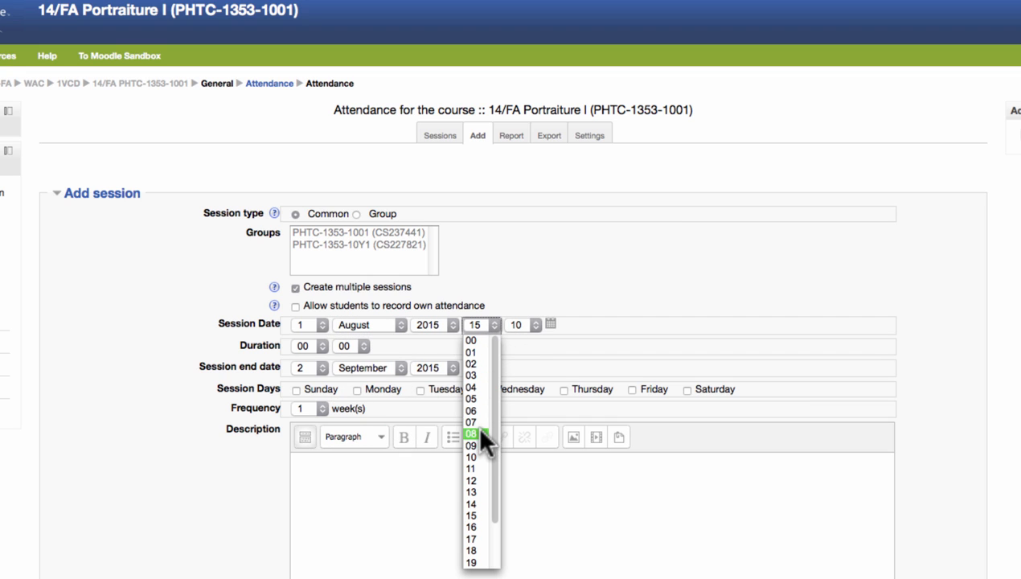
click(482, 433)
click(531, 326)
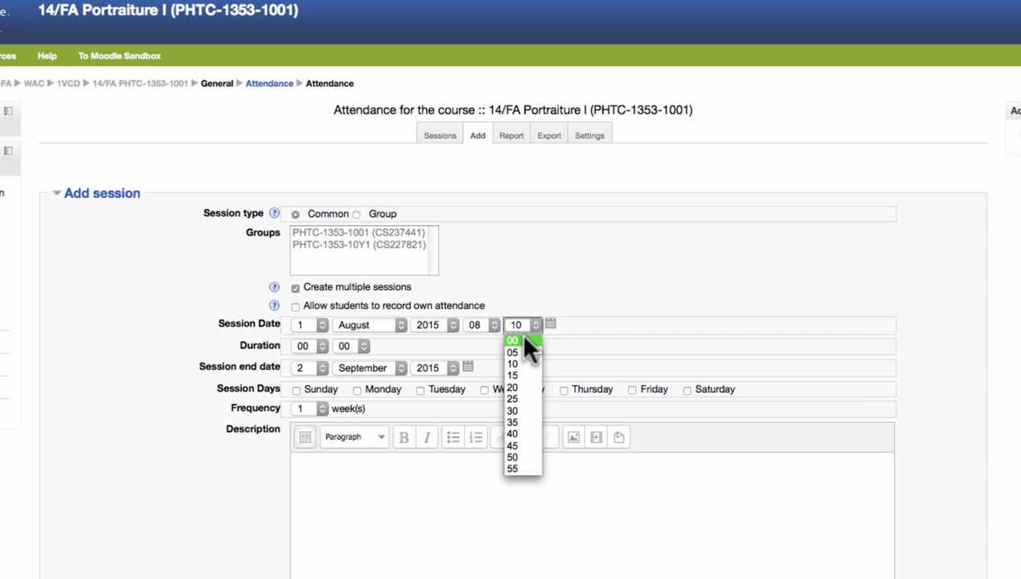
click(518, 340)
click(322, 345)
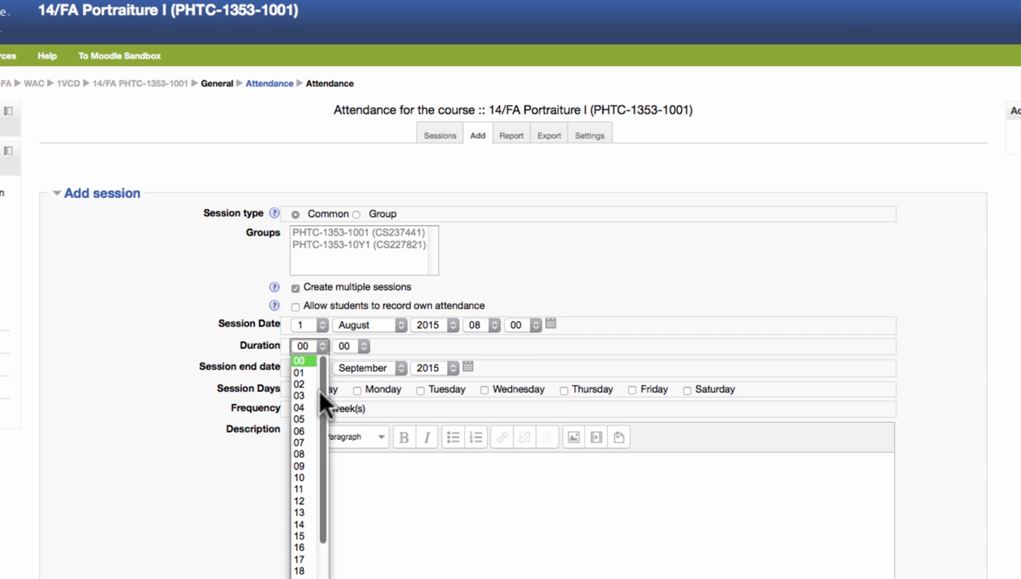
click(308, 381)
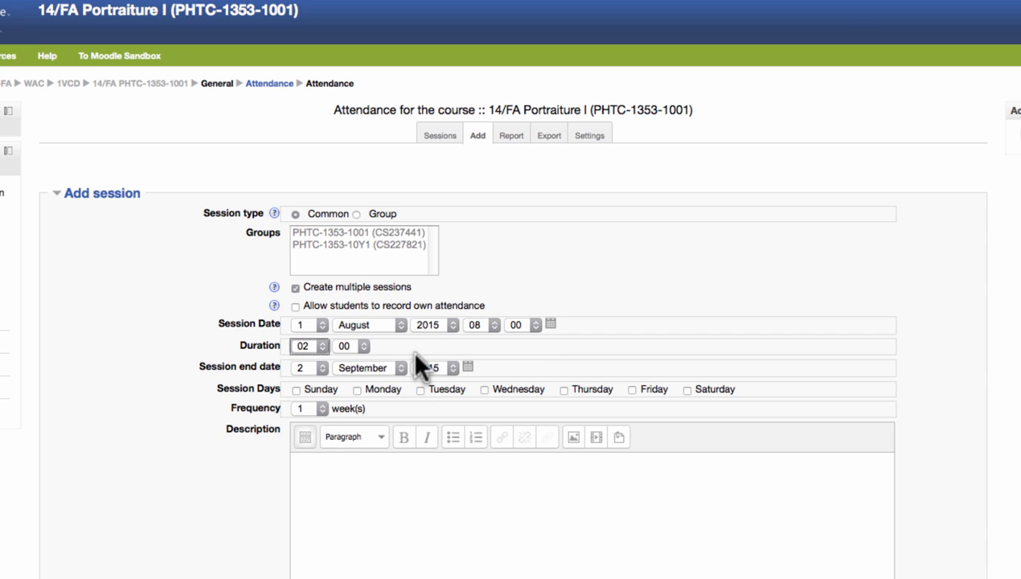
Set the session date to 31 August 2015 and the session end date to 14 December 2015
click(321, 325)
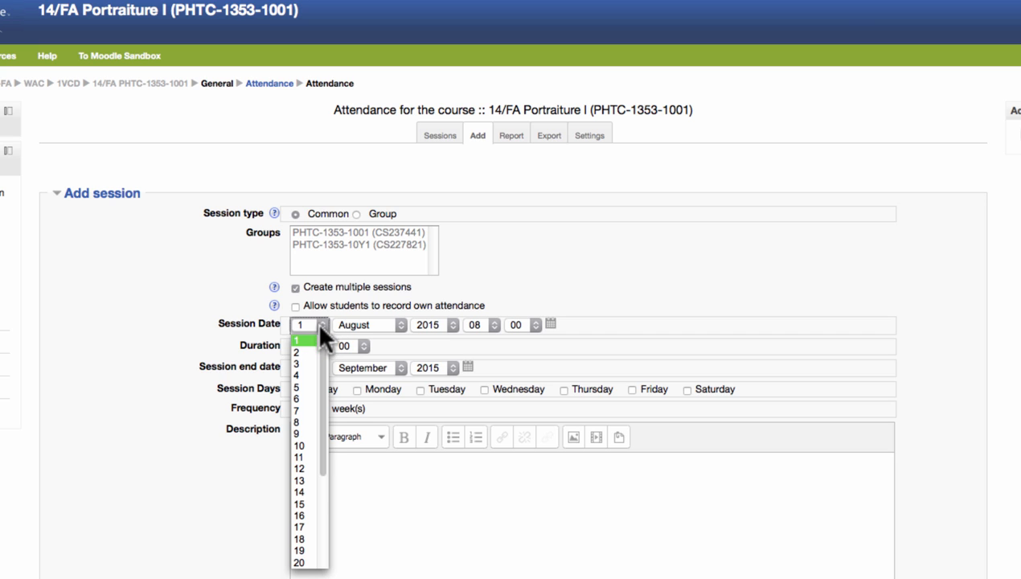
click(301, 559)
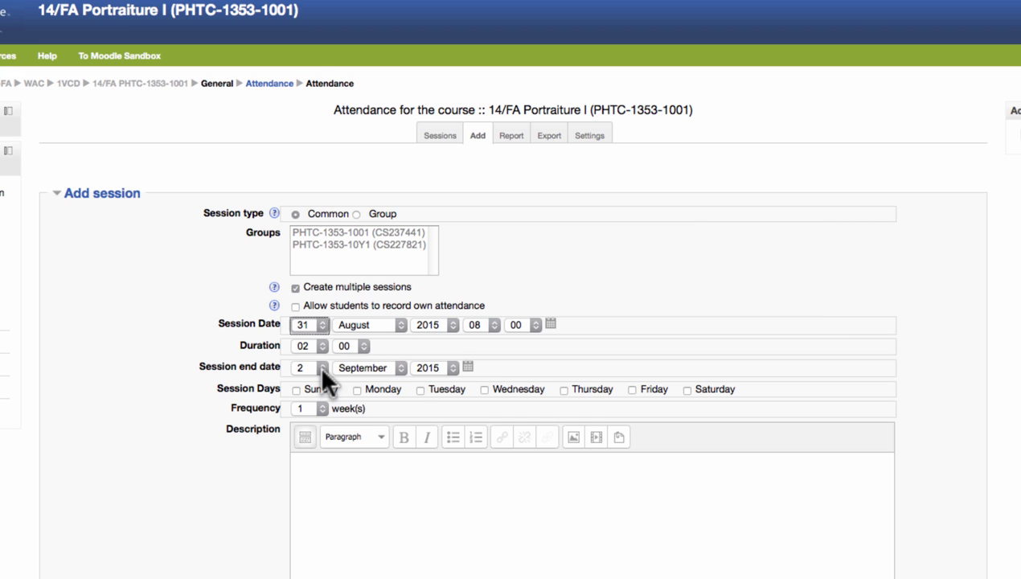
click(400, 368)
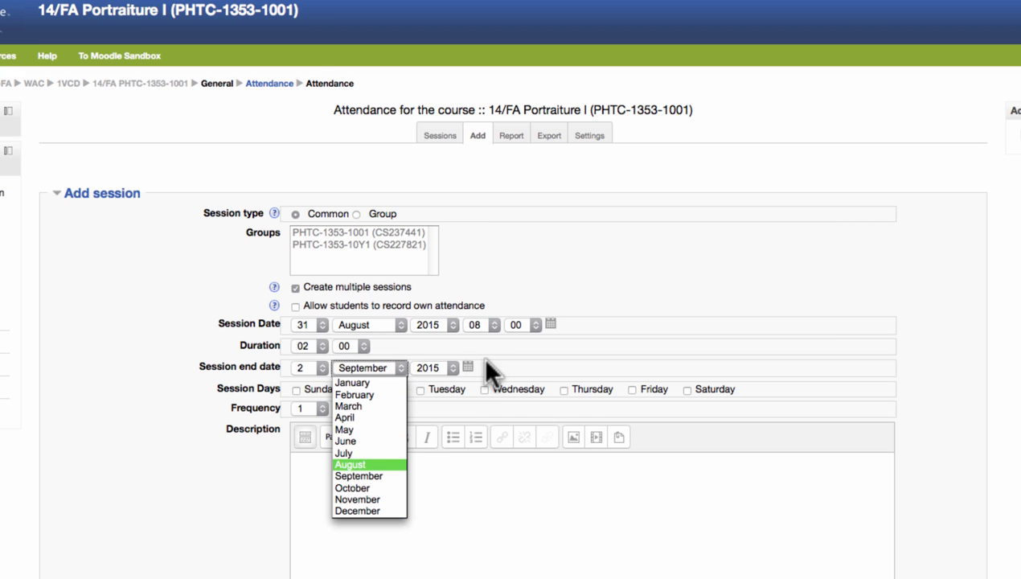
click(528, 342)
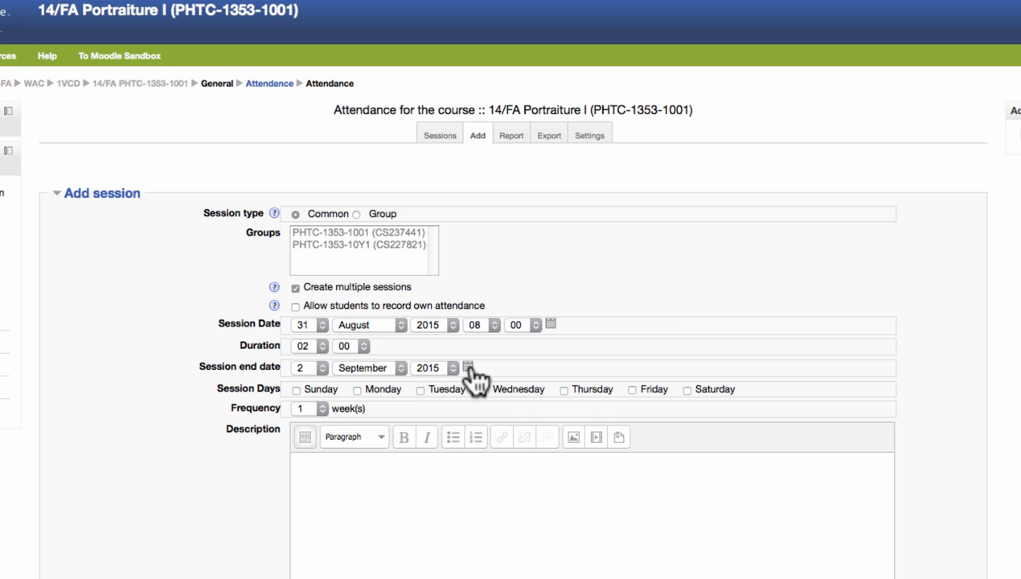
click(467, 367)
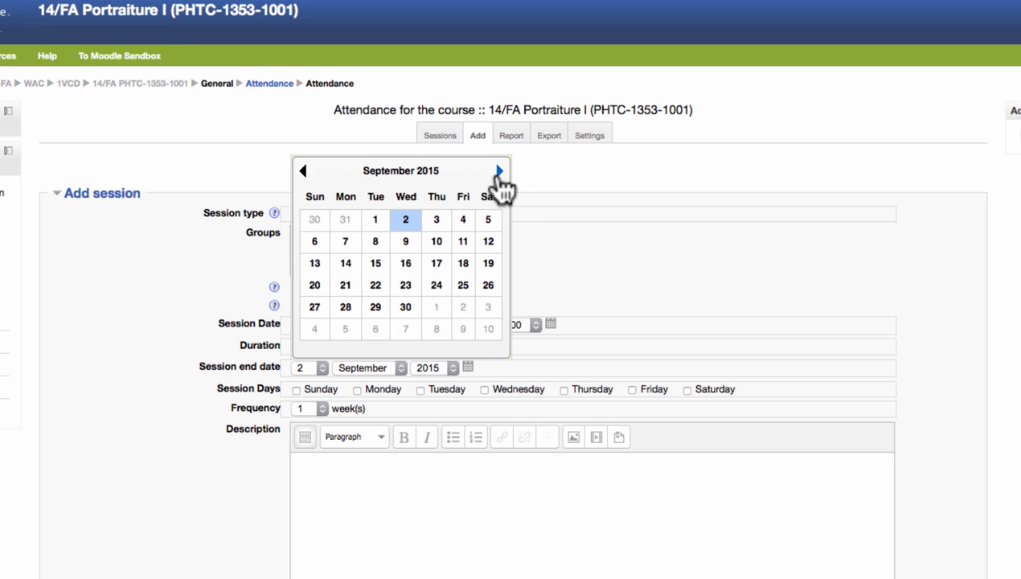
click(499, 171)
click(500, 171)
click(500, 171)
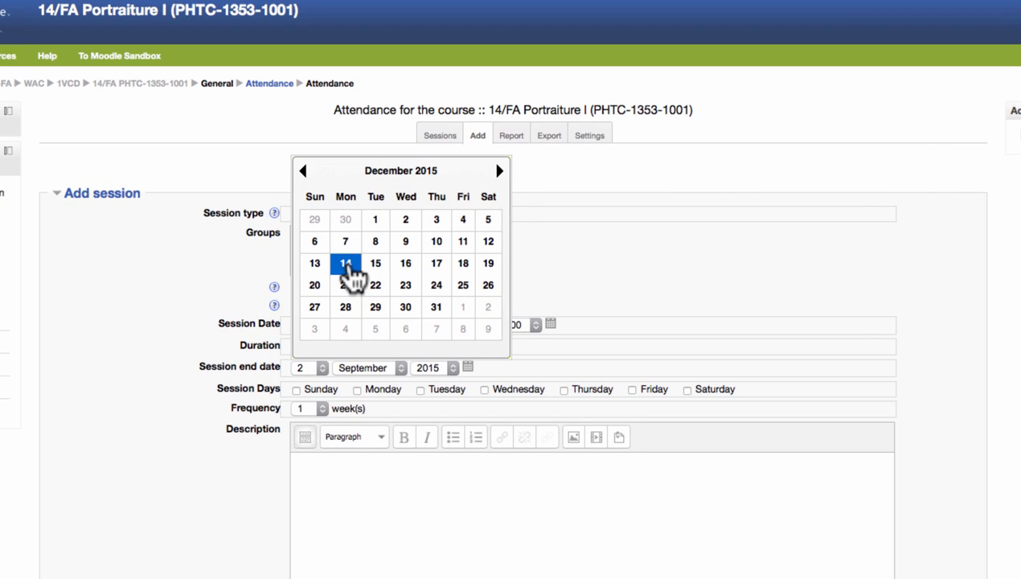
click(348, 268)
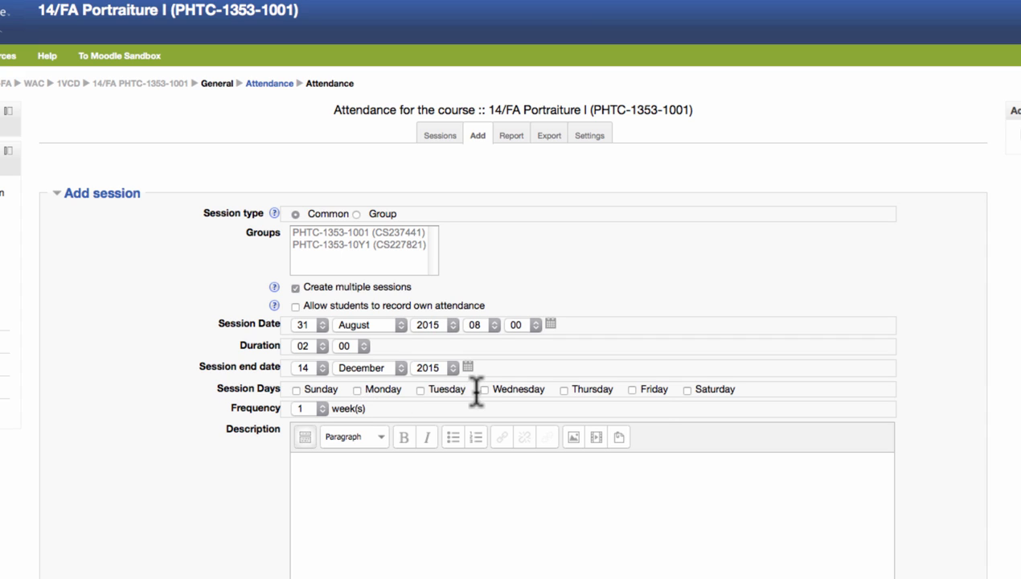
Select Monday, Wednesday and Friday as the session days and add the sessions
click(356, 389)
click(632, 389)
scroll(574, 462, down, 3)
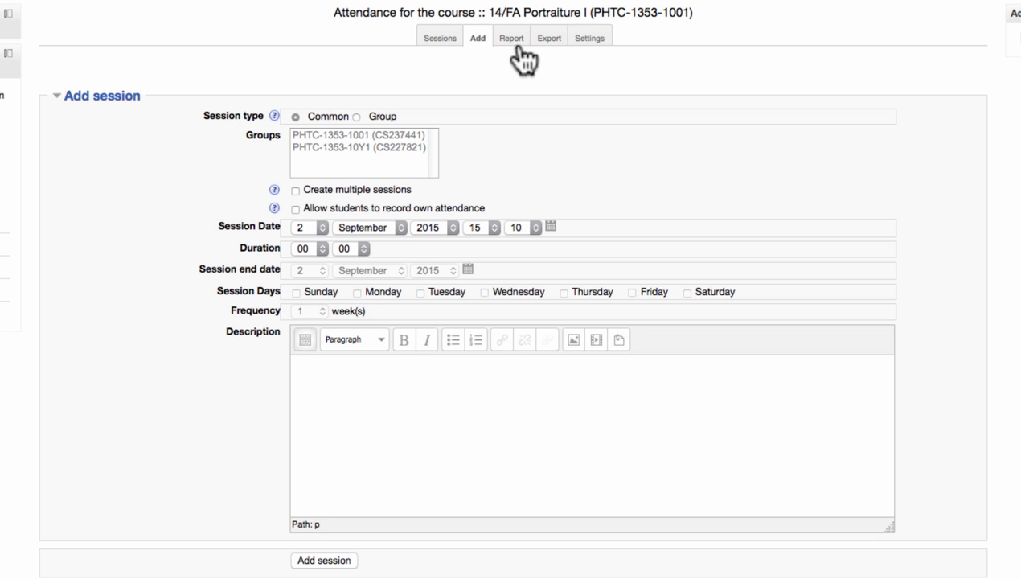
Show all attendance sessions and review the dates and times across the whole list
click(448, 42)
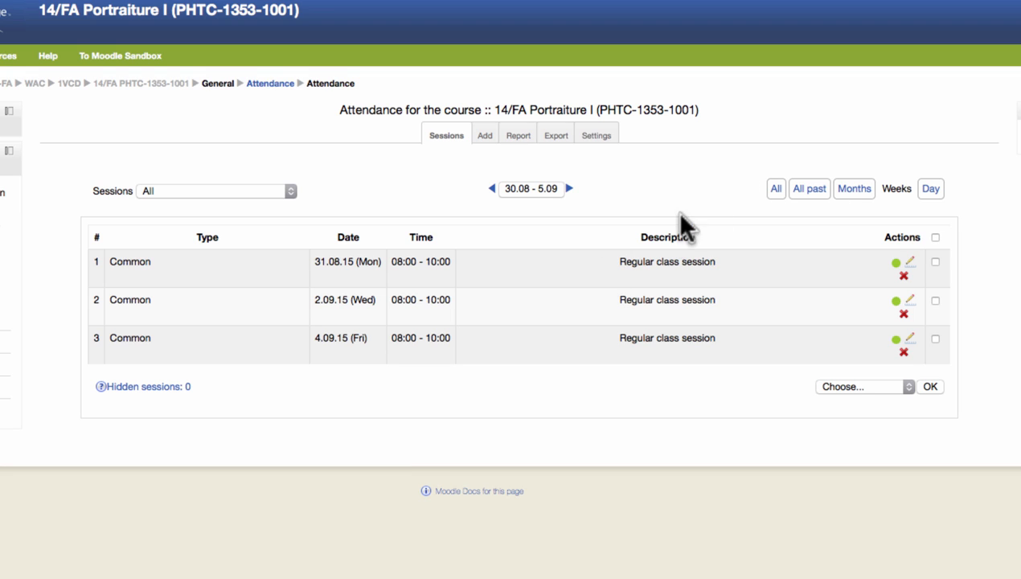
click(776, 190)
scroll(765, 347, down, 10)
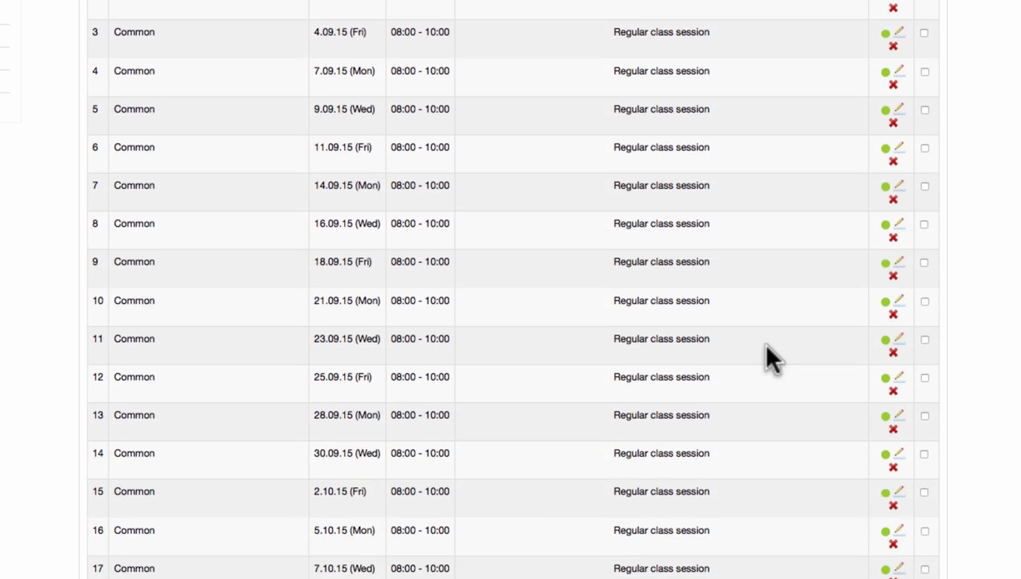
scroll(765, 353, down, 7)
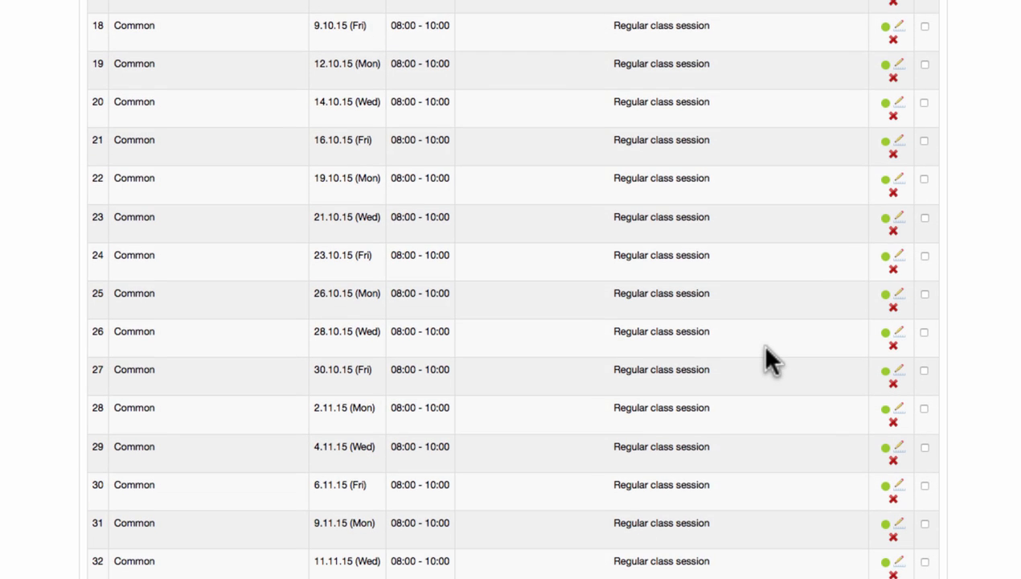
scroll(768, 359, down, 4)
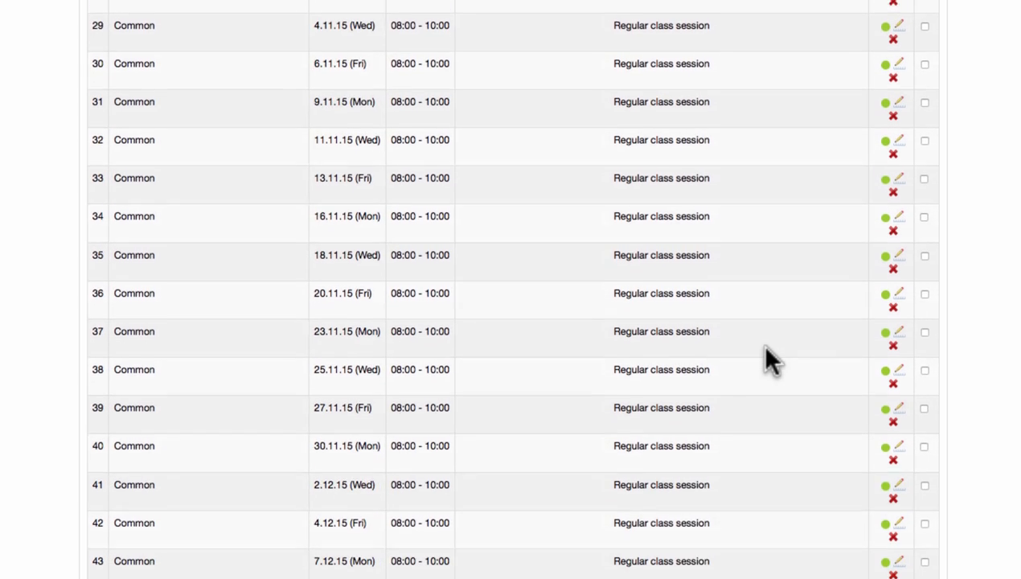
scroll(765, 351, up, 20)
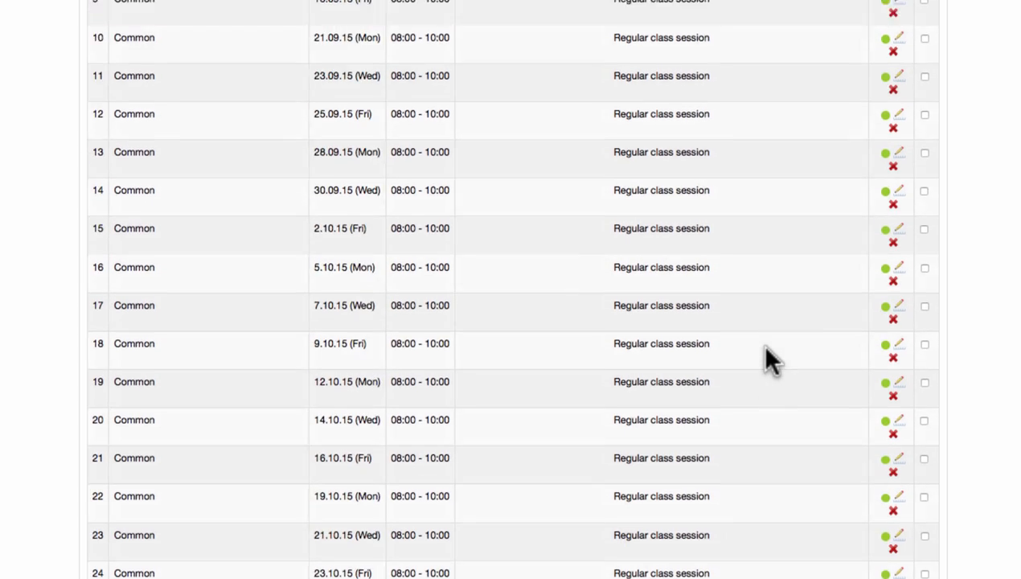
scroll(768, 359, down, 7)
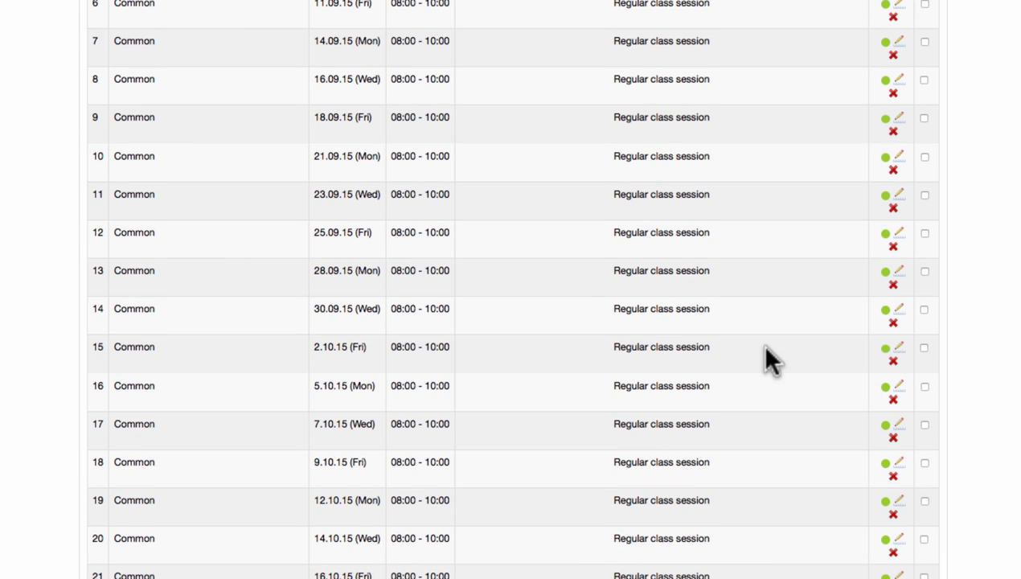
Delete the 27.11.15 (Fri) class session from the attendance list and confirm the deletion
scroll(581, 553, down, 1)
scroll(580, 553, down, 5)
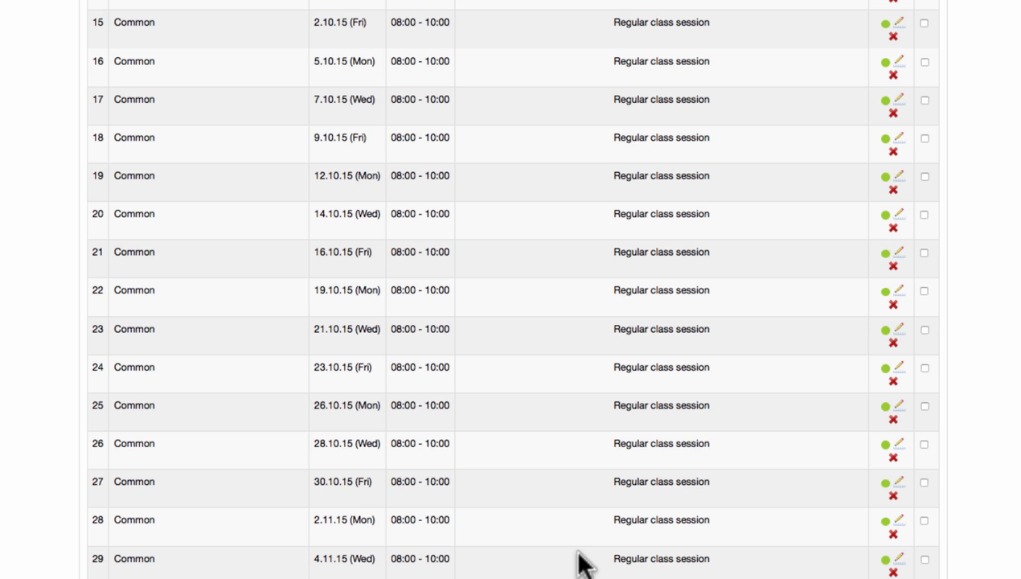
scroll(576, 506, down, 5)
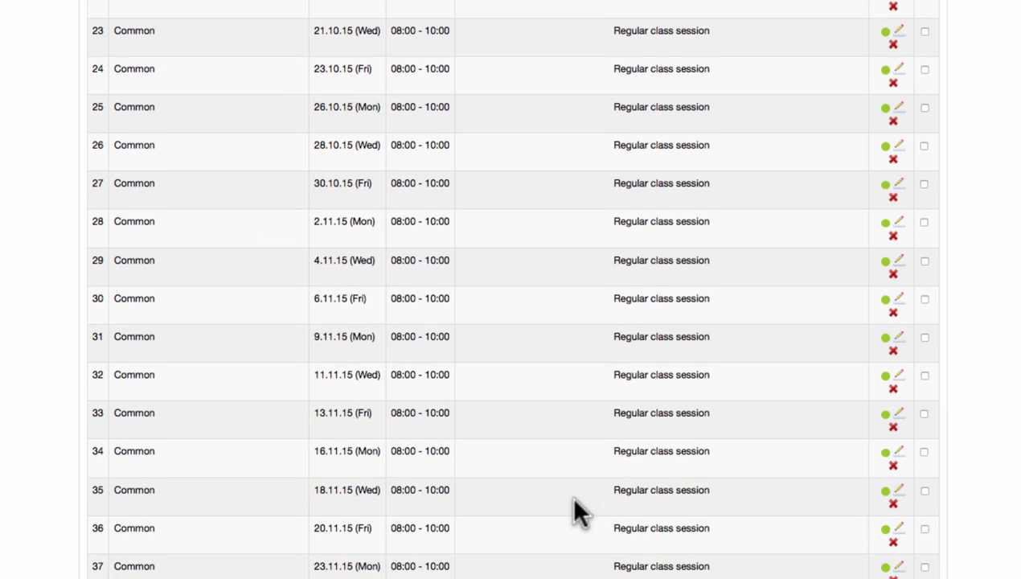
scroll(574, 513, down, 4)
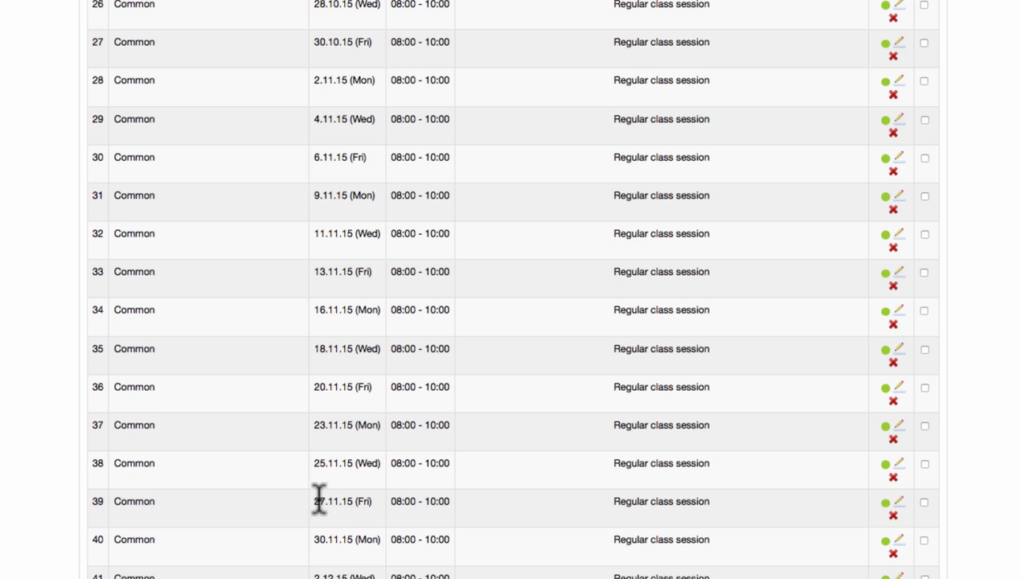
drag(319, 502, 506, 499)
click(508, 499)
click(893, 515)
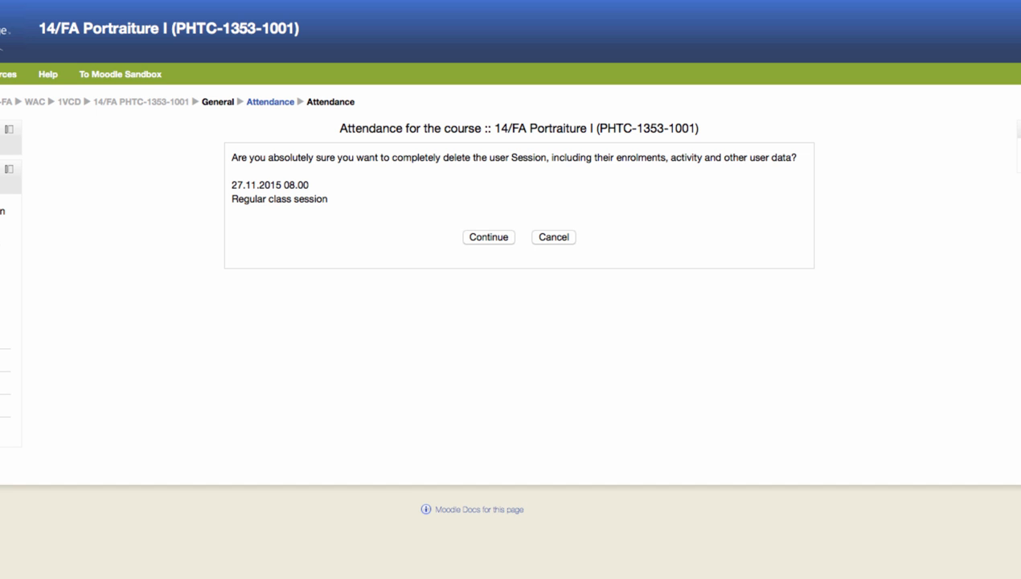
click(488, 236)
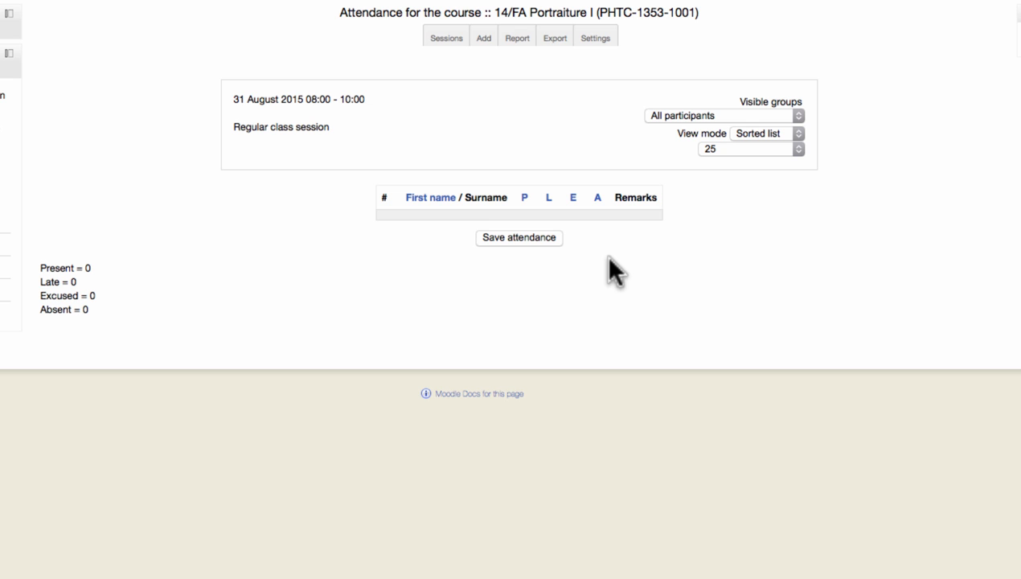
Save the attendance for the 31 August 2015 session and open the attendance settings
click(536, 238)
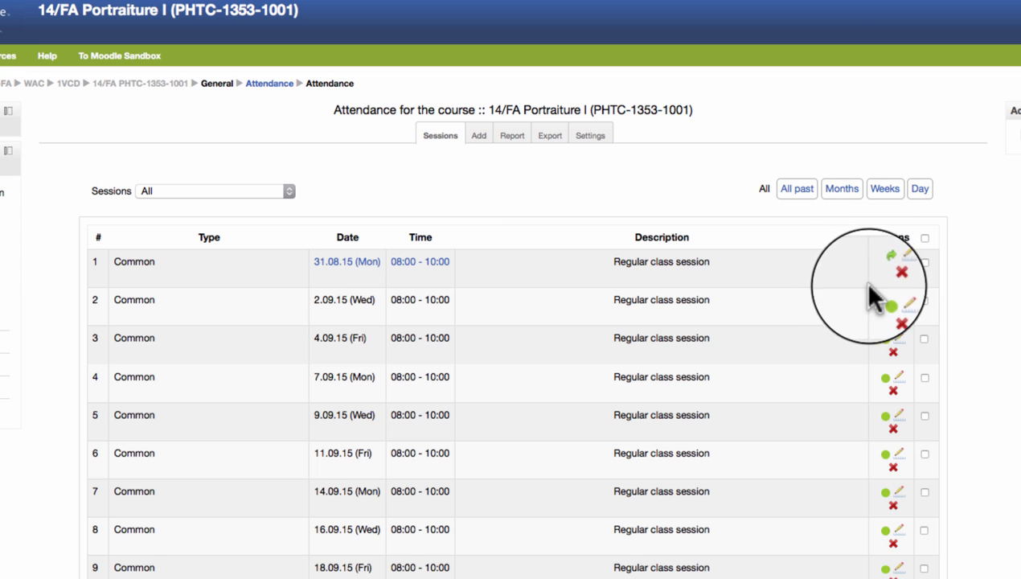
click(591, 135)
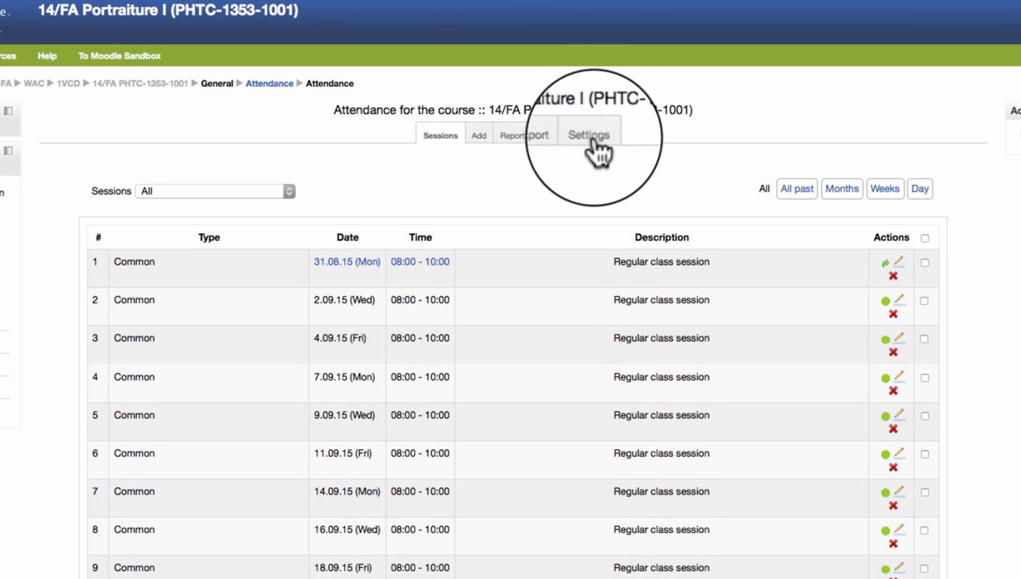
Examine the acronyms of the attendance statuses and the description of the first one
double_click(203, 248)
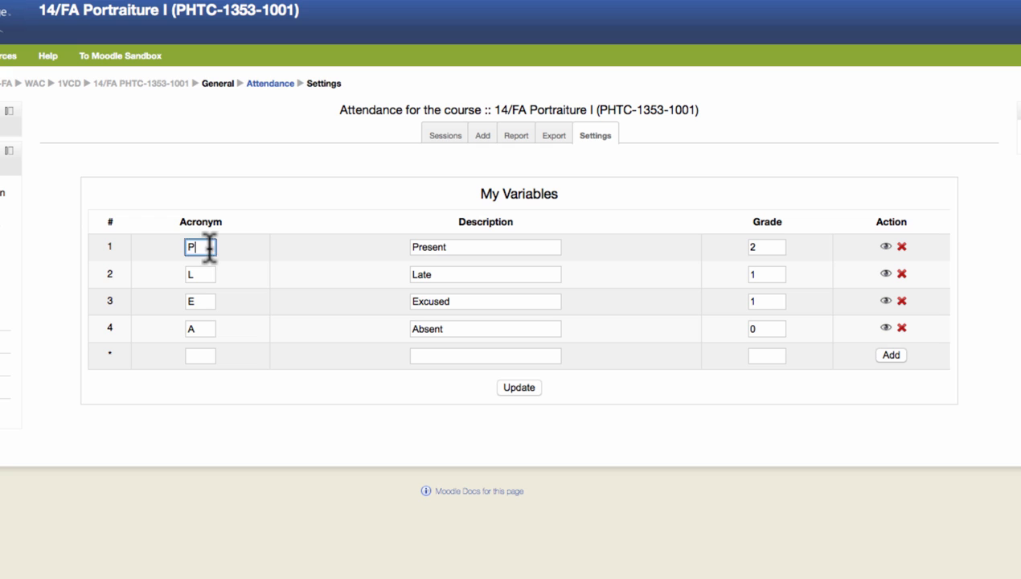
double_click(200, 273)
double_click(190, 301)
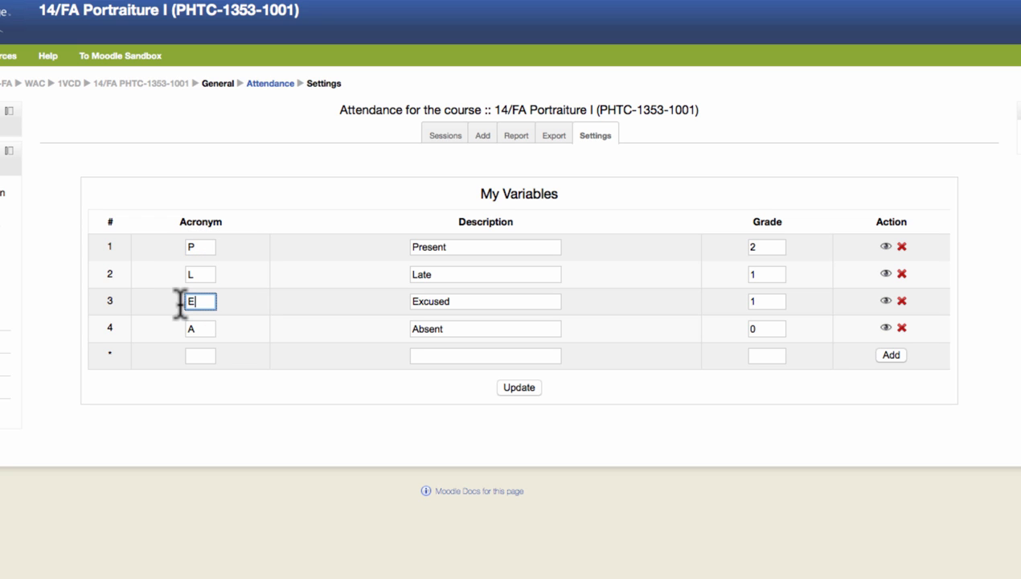
double_click(197, 330)
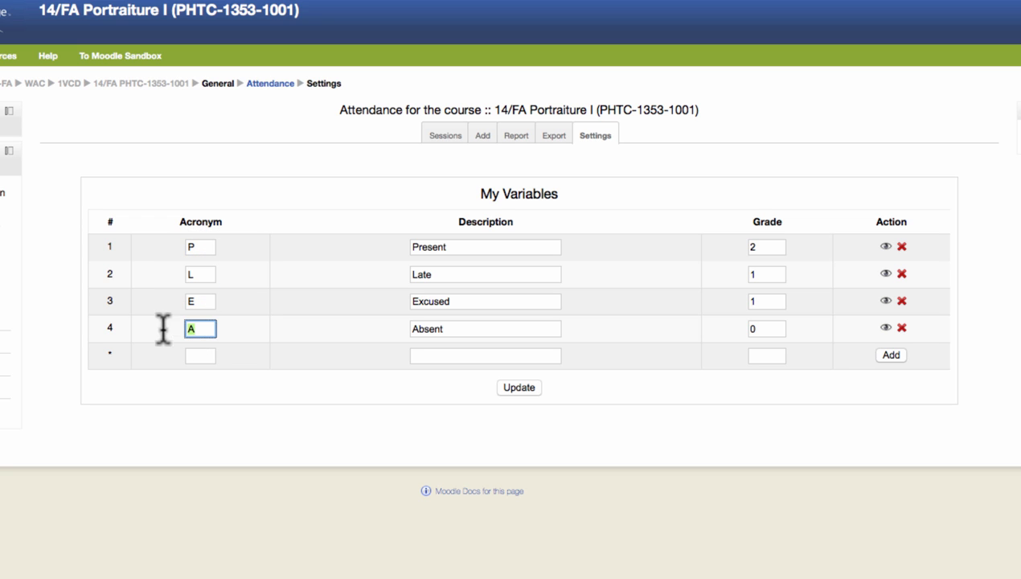
click(246, 383)
click(458, 245)
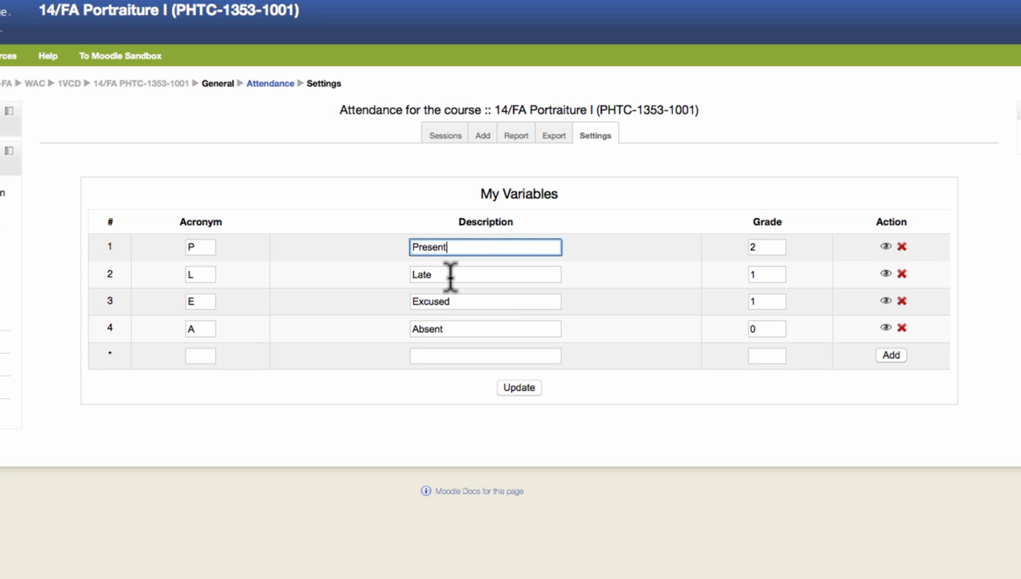
Try to rename the Late status to Tardy and set its acronym to T
click(448, 275)
drag(449, 277, 391, 269)
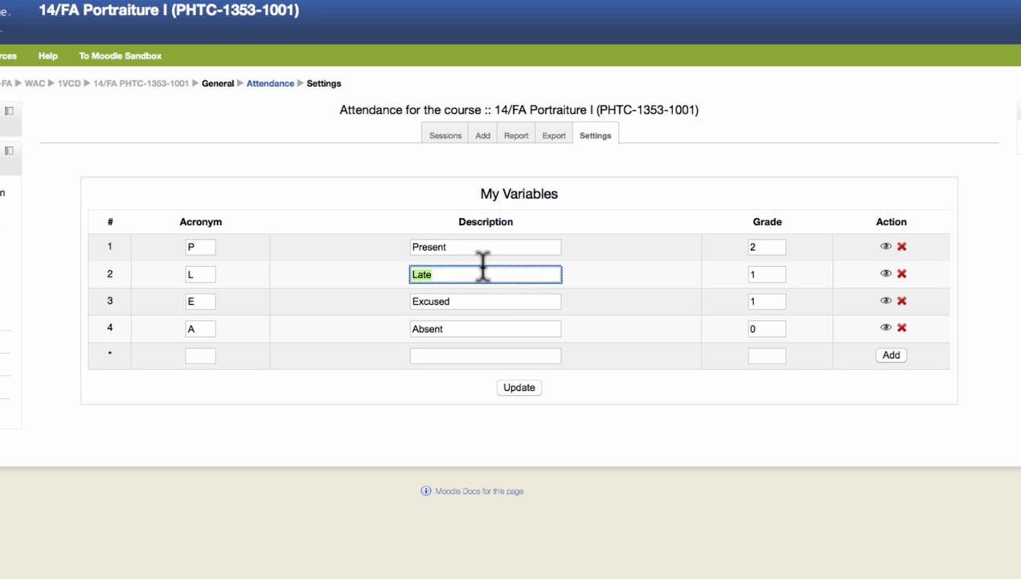
text(Tardy)
drag(210, 276, 161, 272)
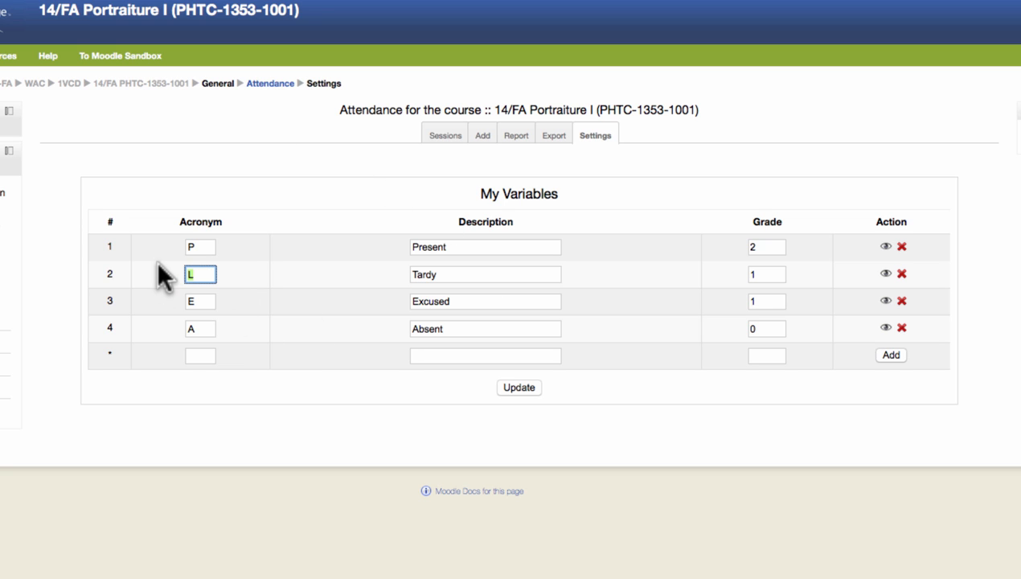
text(T)
Fill in the empty status row with the description Left Early and the acronym LE
click(445, 357)
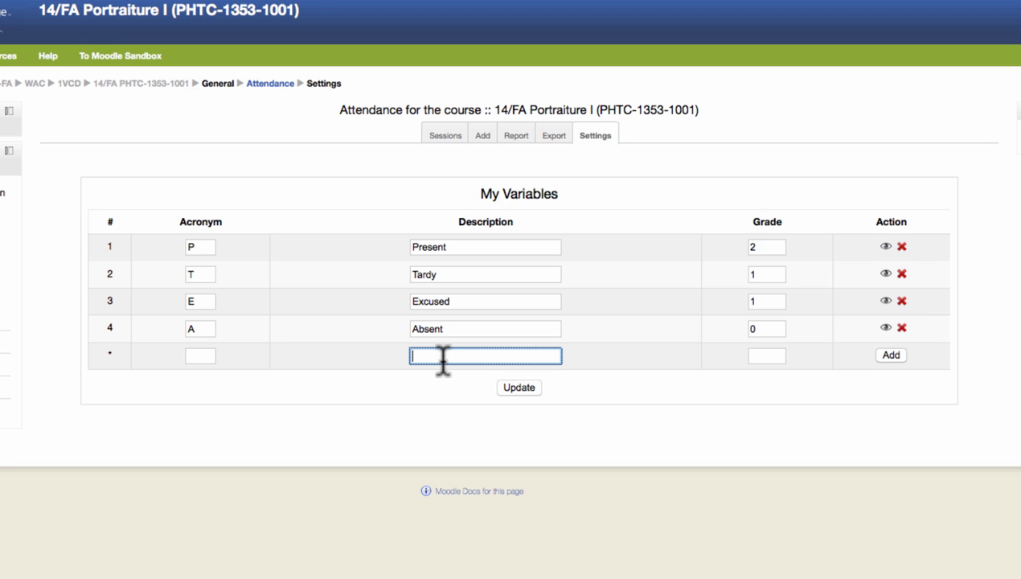
text(Left Early)
click(193, 355)
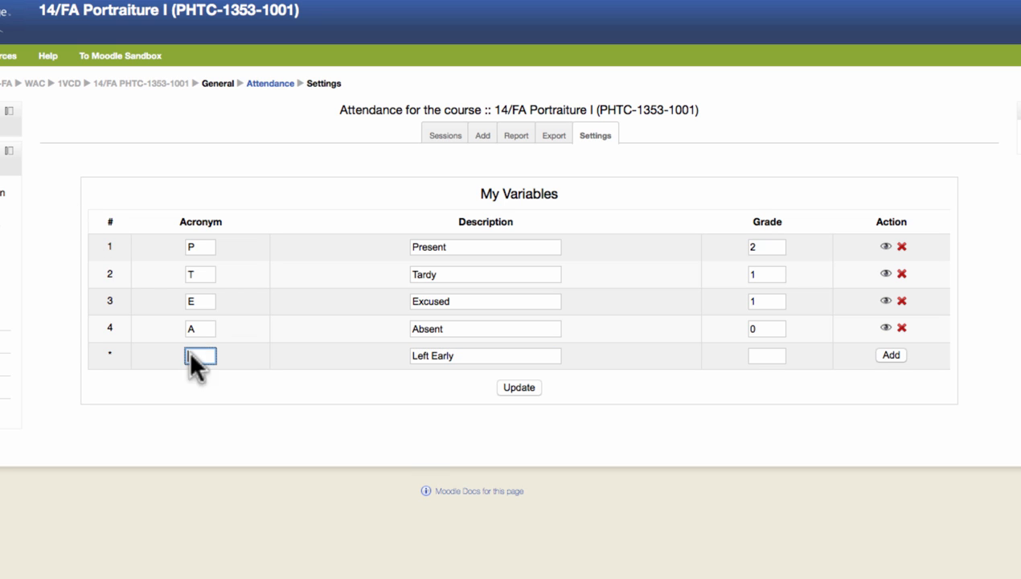
text(LE)
Try to set the grades of the Excused, Tardy and Present statuses to 0
double_click(765, 301)
text(0)
double_click(748, 273)
text(0)
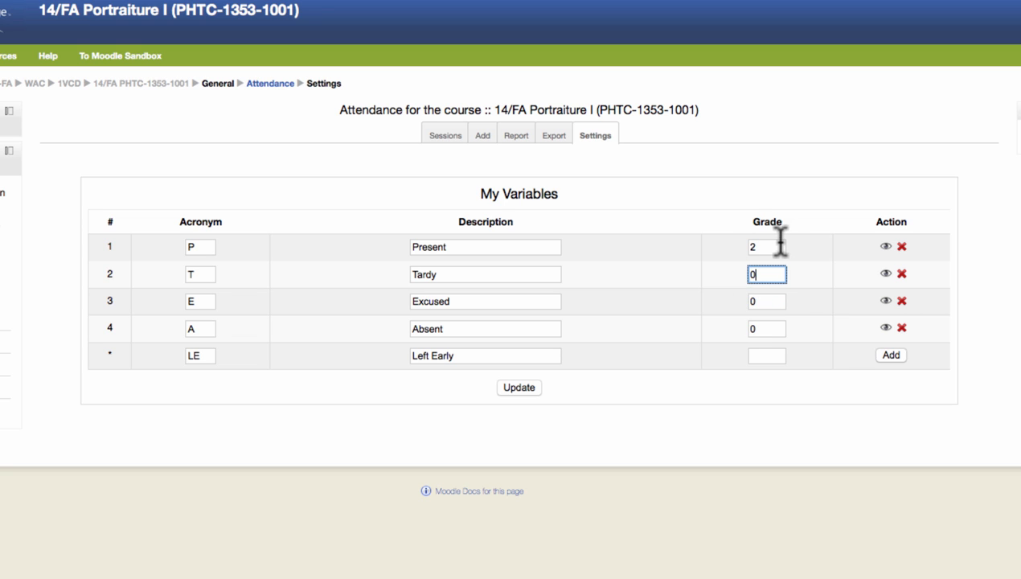
double_click(779, 242)
text(02)
key(BackSpace)
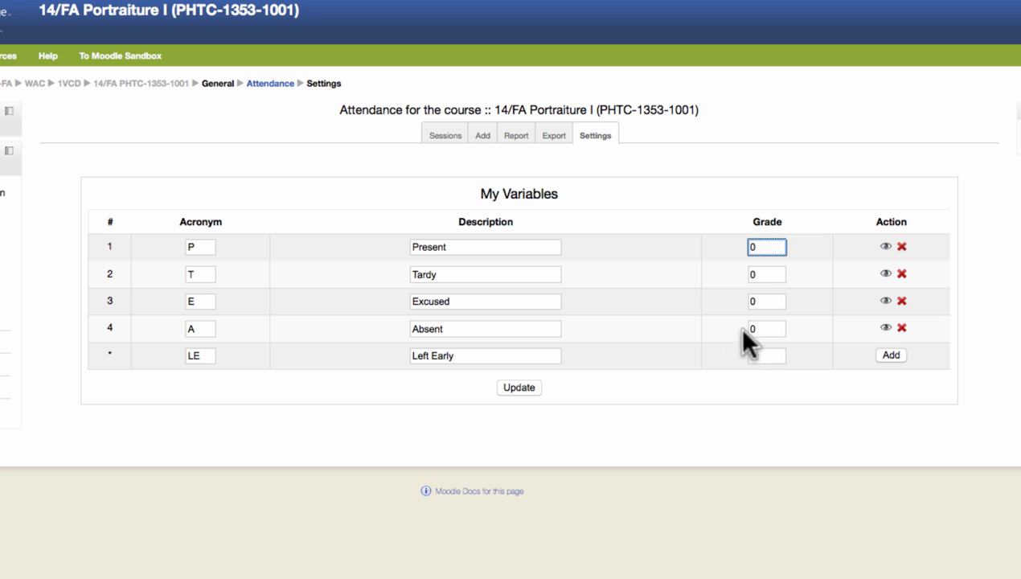
Try to clear the grade values of the Present, Tardy, Excused and Absent statuses
key(BackSpace)
click(758, 274)
key(BackSpace)
click(765, 300)
key(BackSpace)
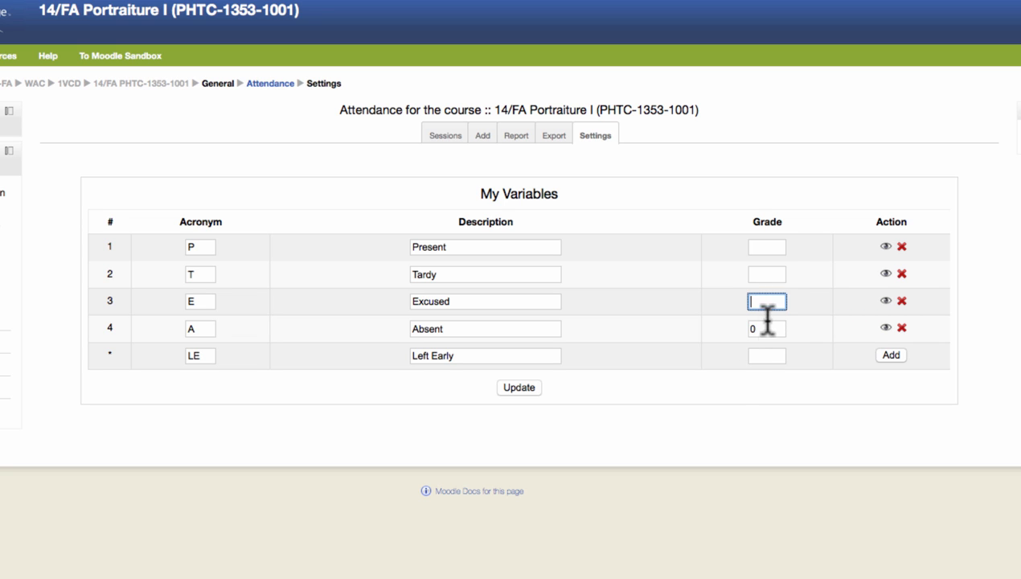
click(764, 328)
key(BackSpace)
click(738, 406)
Add the Left Early status to the attendance variables and update them
click(889, 354)
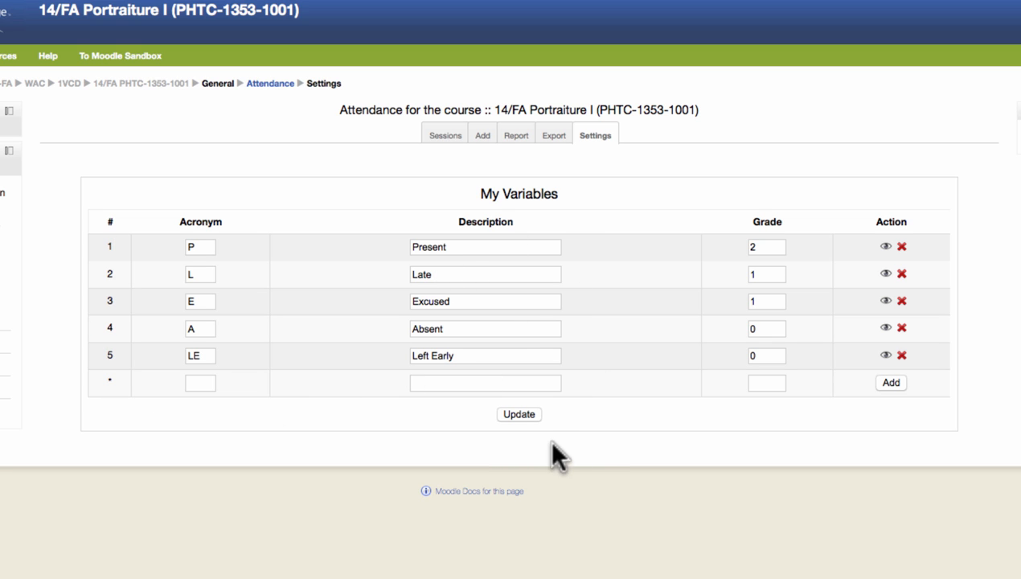
click(526, 410)
Open the attendance export settings and examine the group, student identification and download format options
click(556, 137)
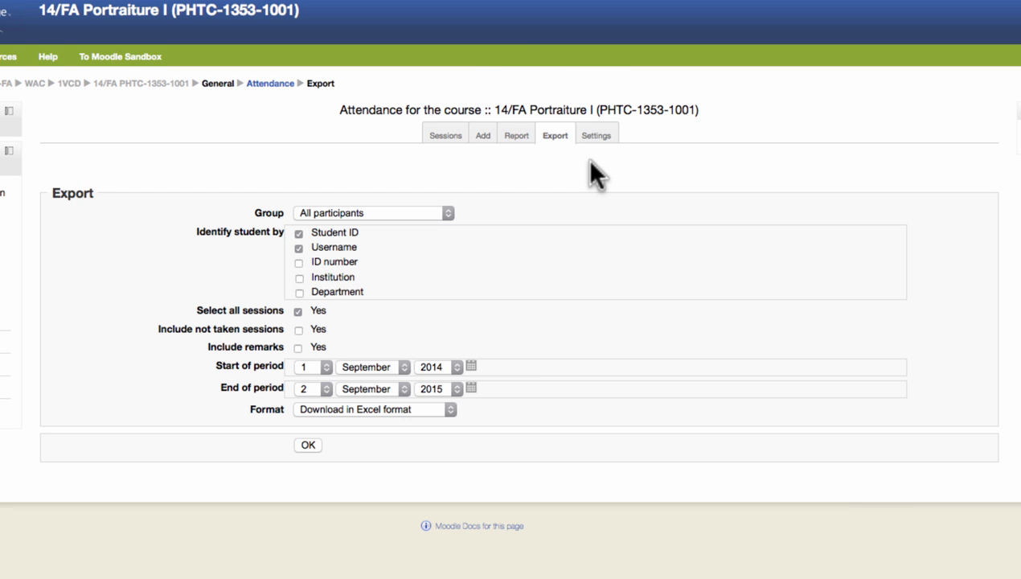
click(297, 233)
click(299, 248)
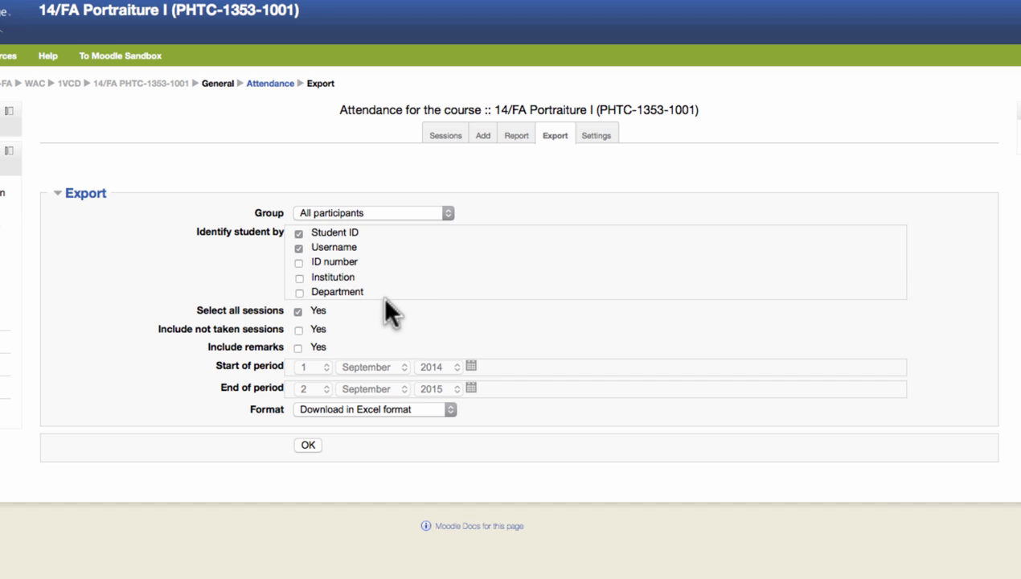
click(448, 211)
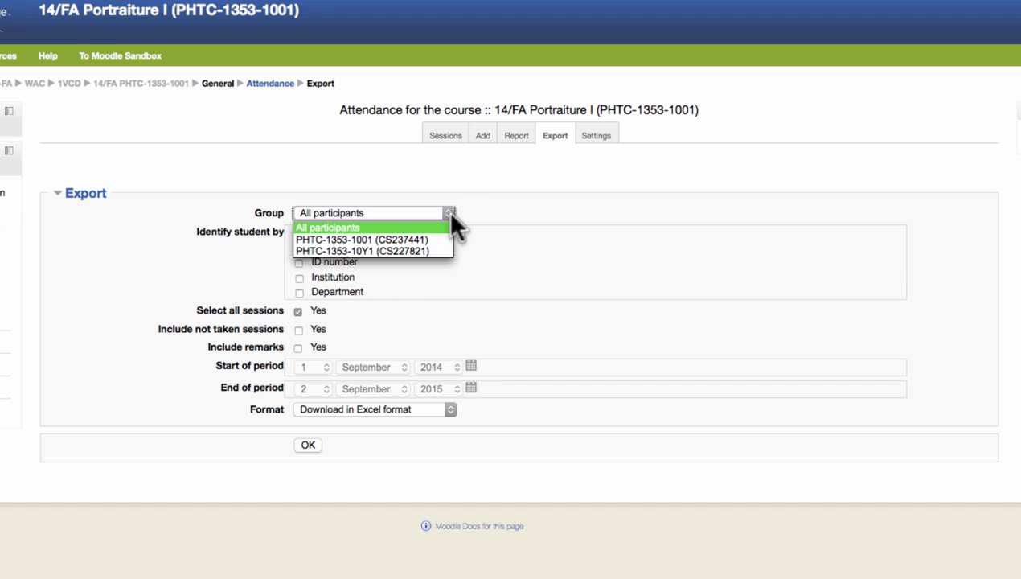
click(447, 212)
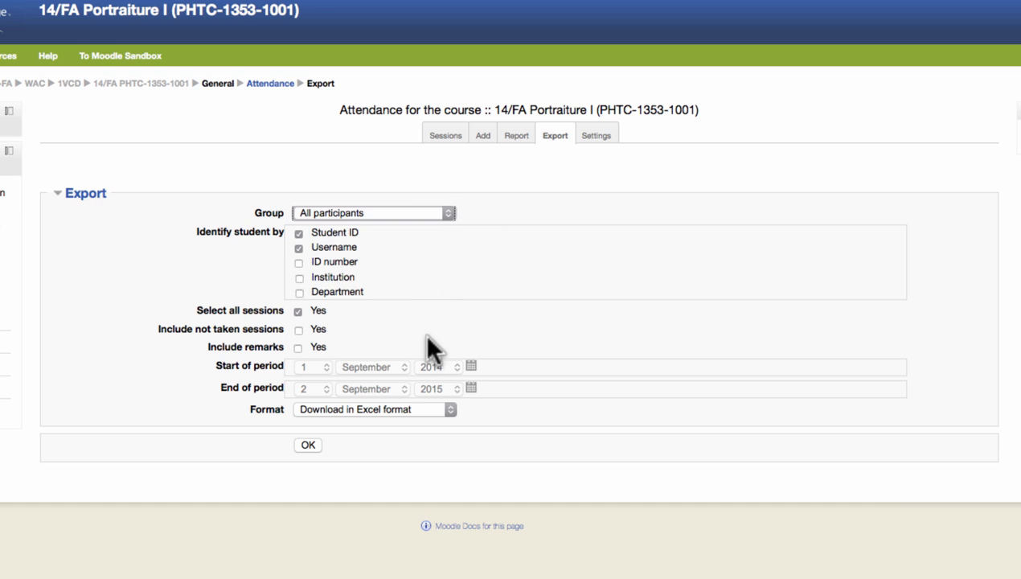
click(448, 410)
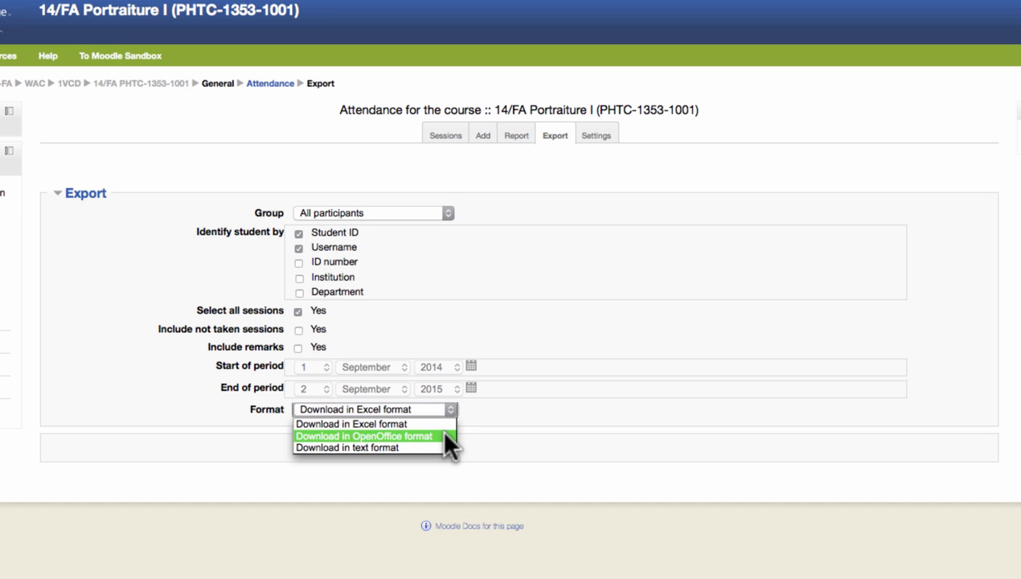
click(508, 406)
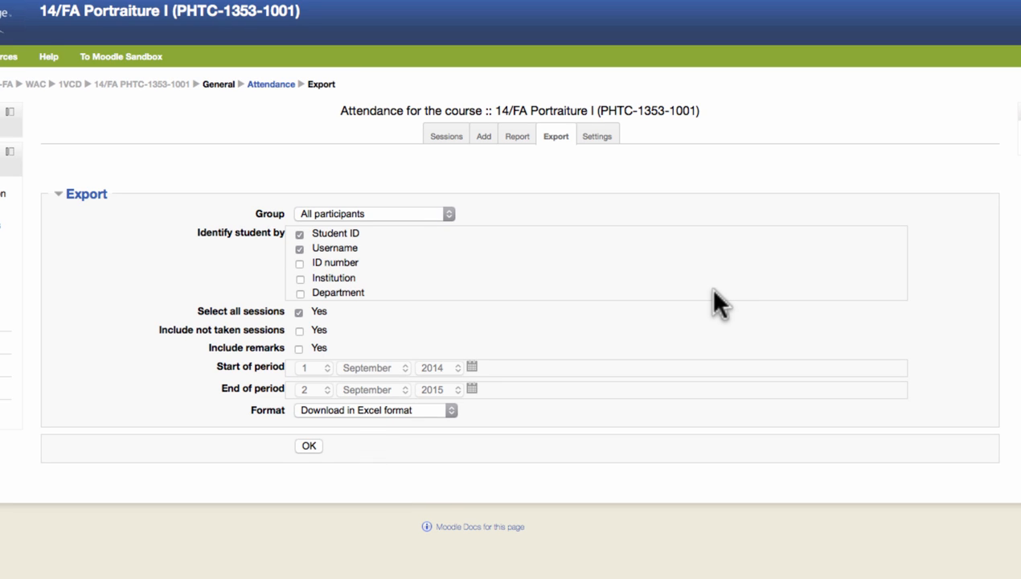
click(280, 439)
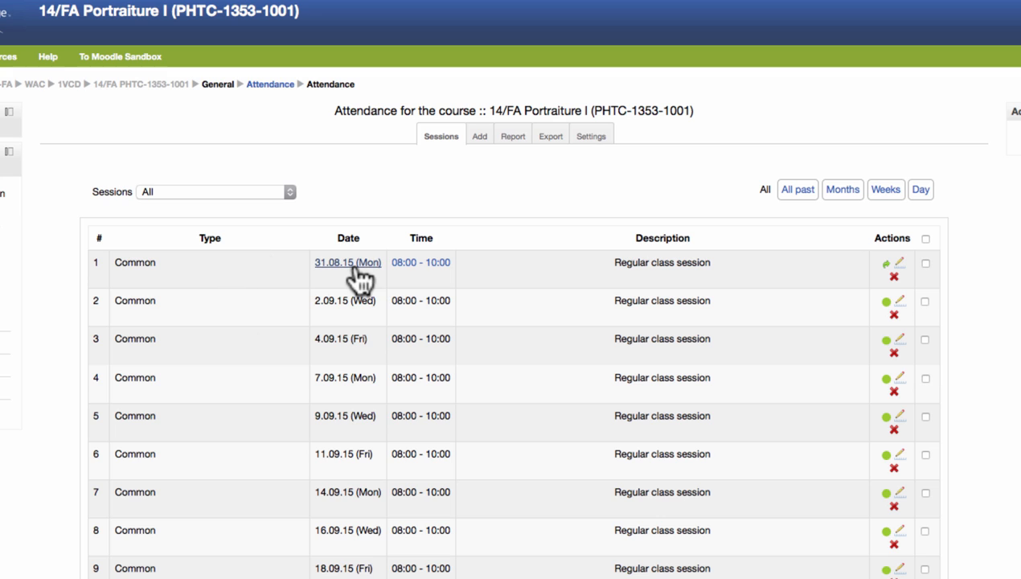
Replace the description of the 31.08.15 (Mon) session with Fire Drill
click(897, 259)
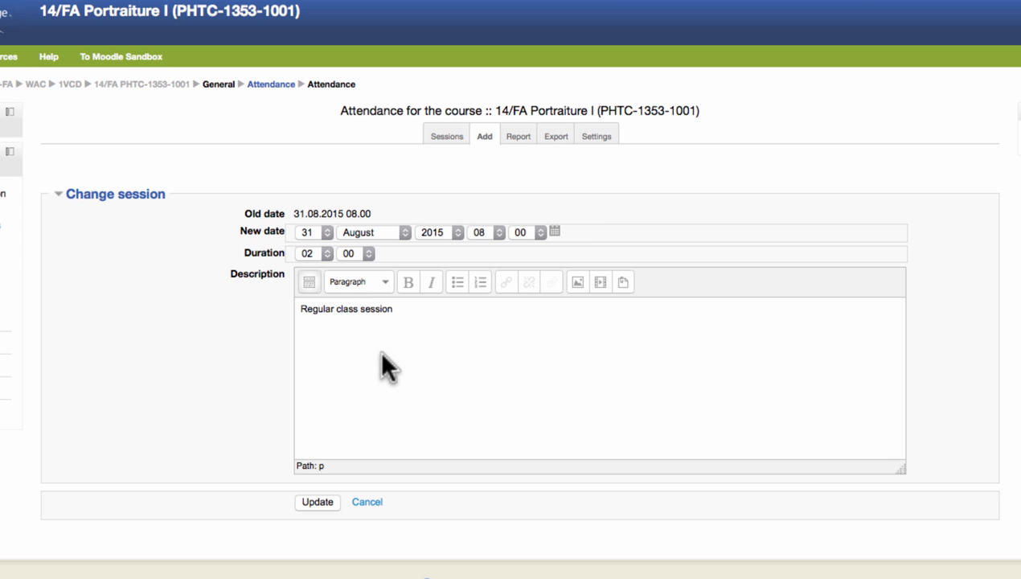
click(380, 359)
drag(413, 310, 242, 292)
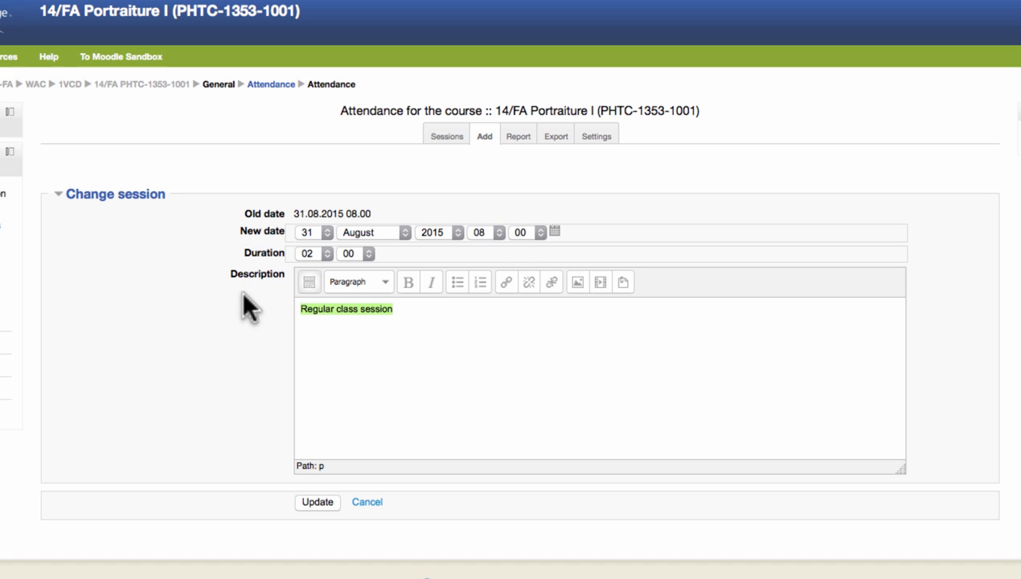
text(Fire Drill)
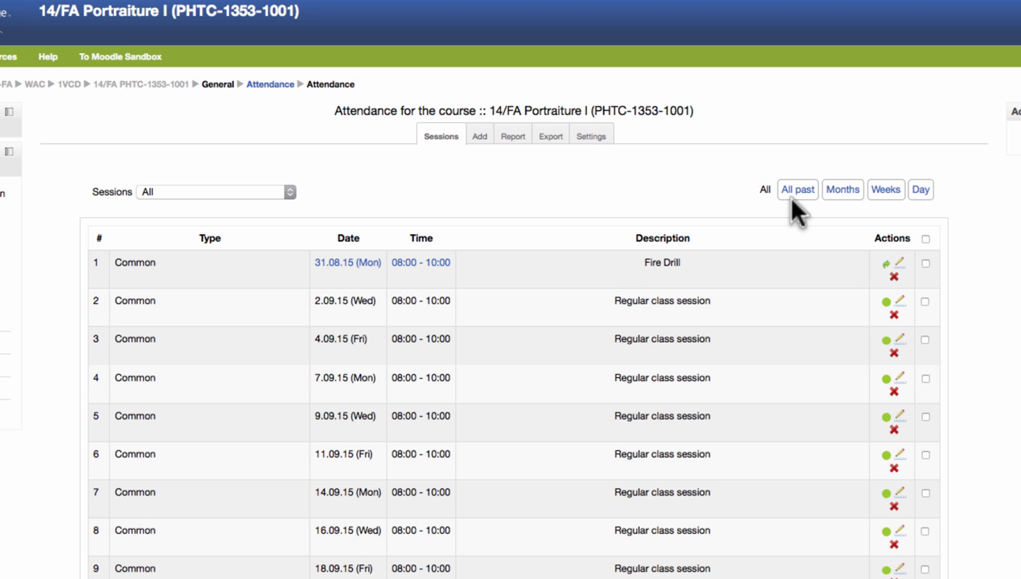
Examine the bulk actions available for selected sessions at the end of the attendance session list
scroll(996, 358, down, 15)
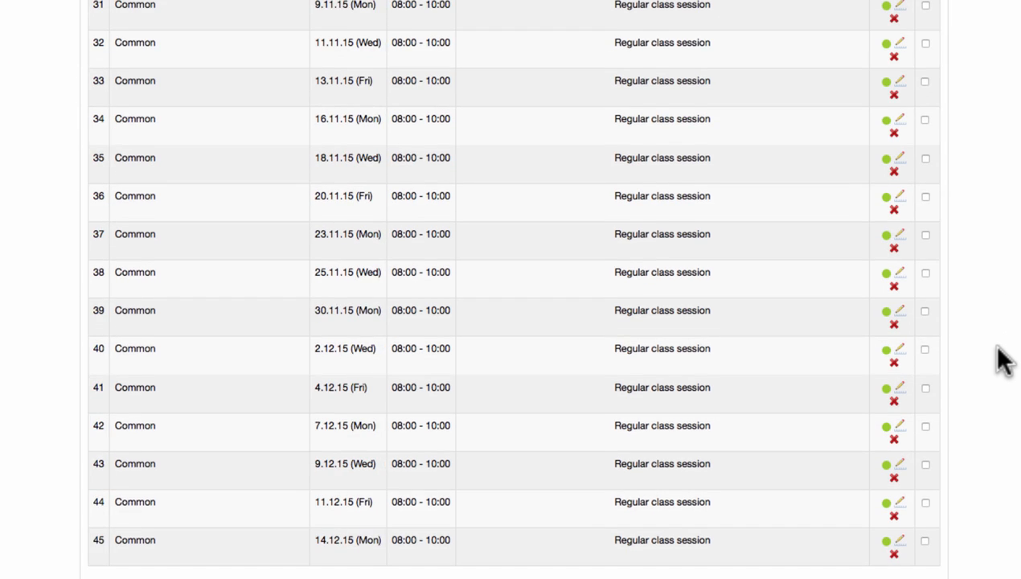
scroll(996, 357, down, 2)
click(899, 517)
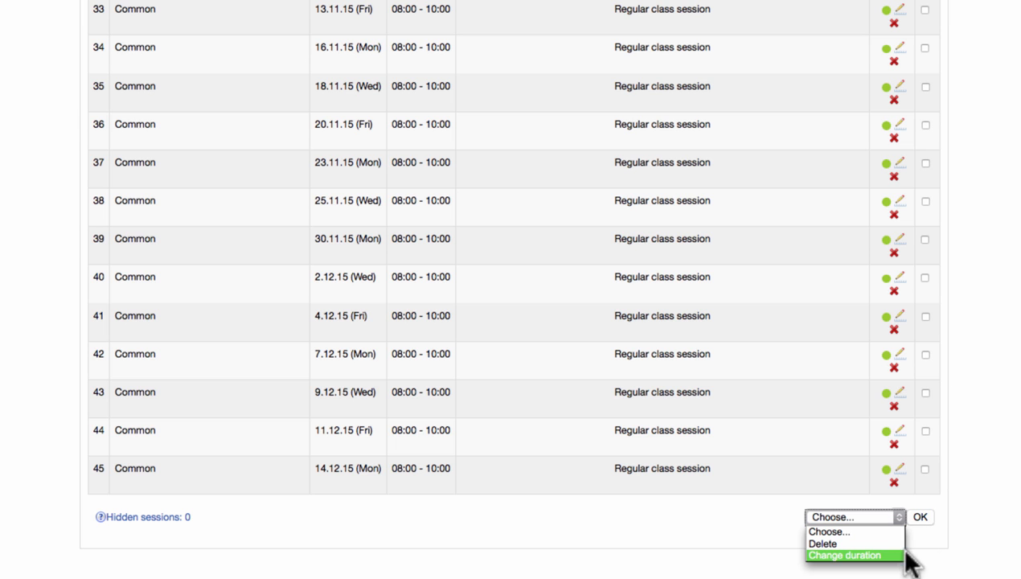
scroll(1005, 451, up, 10)
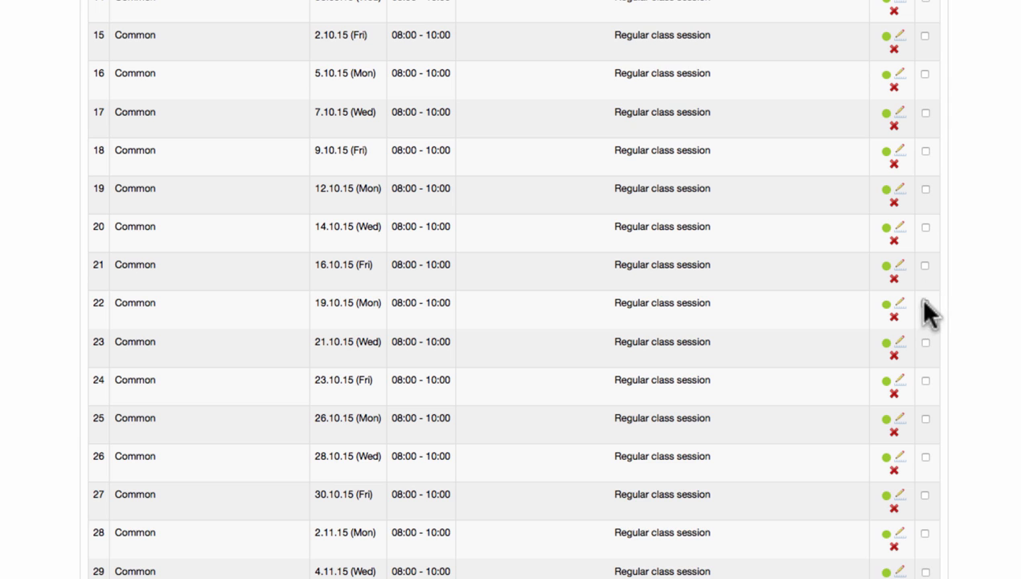
Select the 19.10.15 (Mon) and 30.10.15 (Fri) sessions and open the Change duration form for them
click(923, 302)
click(923, 519)
scroll(929, 555, down, 4)
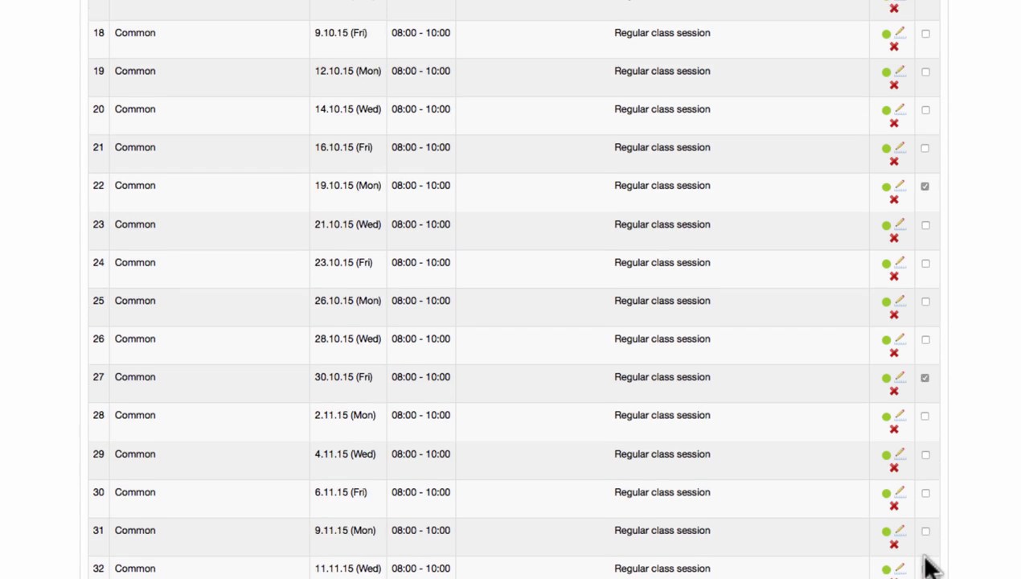
scroll(929, 567, down, 8)
click(899, 535)
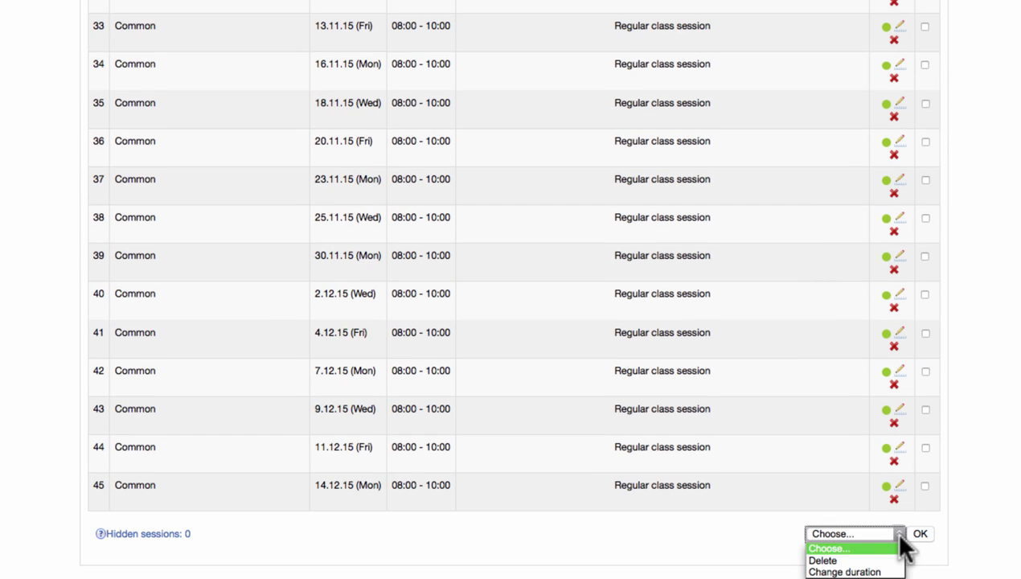
click(874, 572)
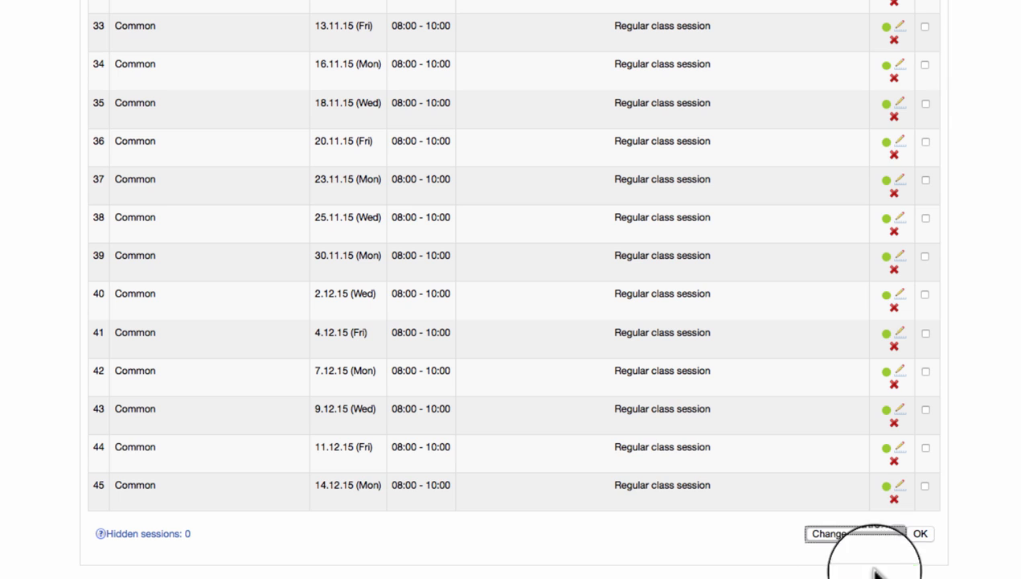
click(937, 540)
Examine the hour choices for the selected sessions' new duration and return to the full session list
click(325, 176)
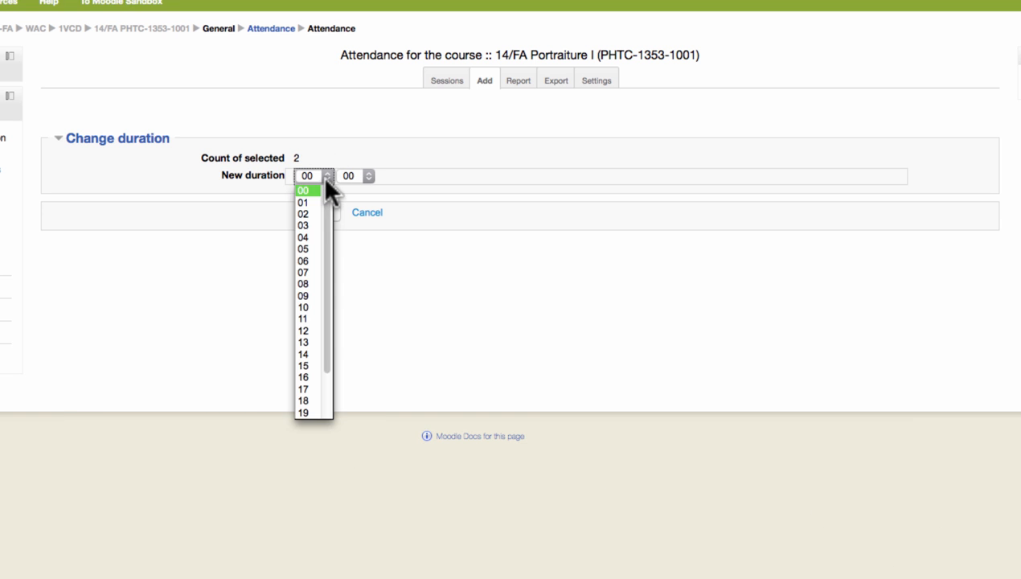
click(324, 177)
click(322, 175)
click(437, 303)
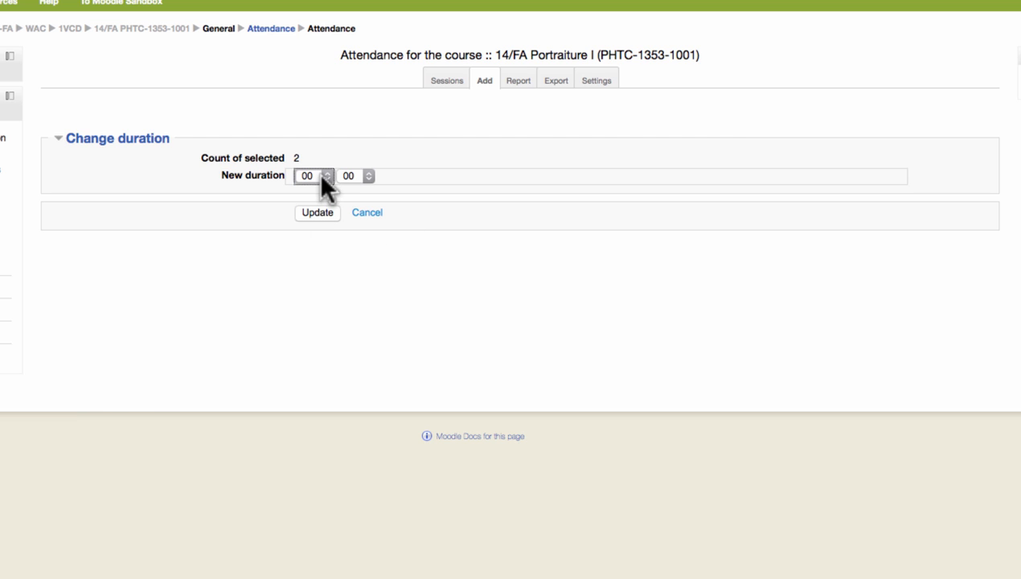
click(322, 177)
click(315, 201)
click(428, 337)
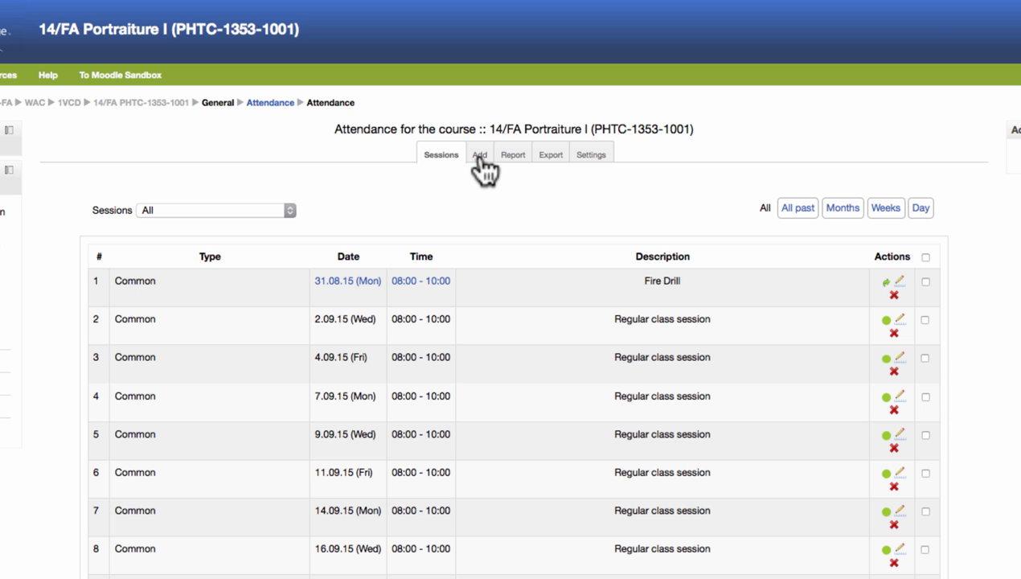
Look over the Add session form and the attendance report, and return to the 14/FA PHTC-1353-1001 course page
click(479, 155)
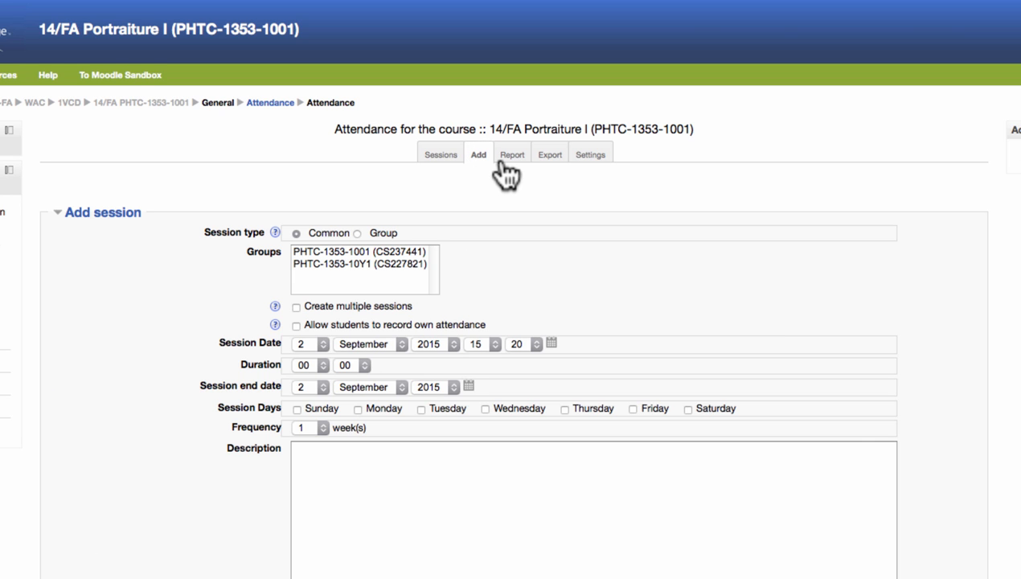
click(509, 153)
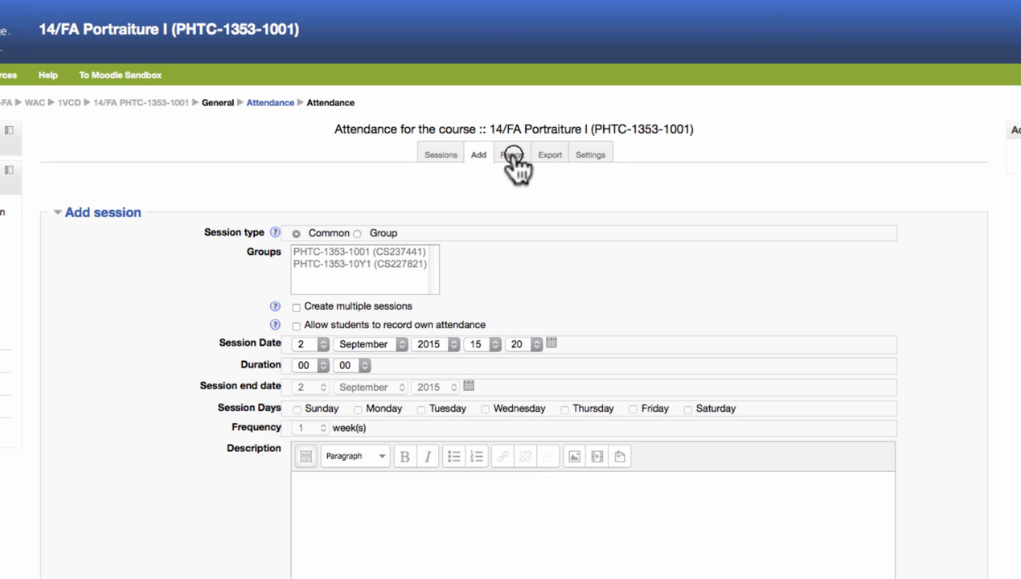
click(626, 240)
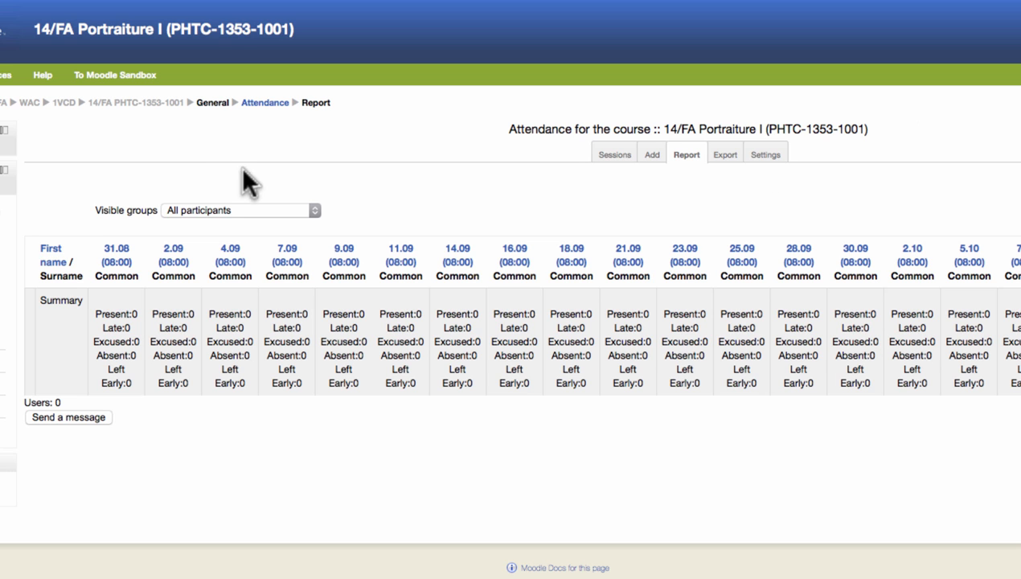
click(146, 106)
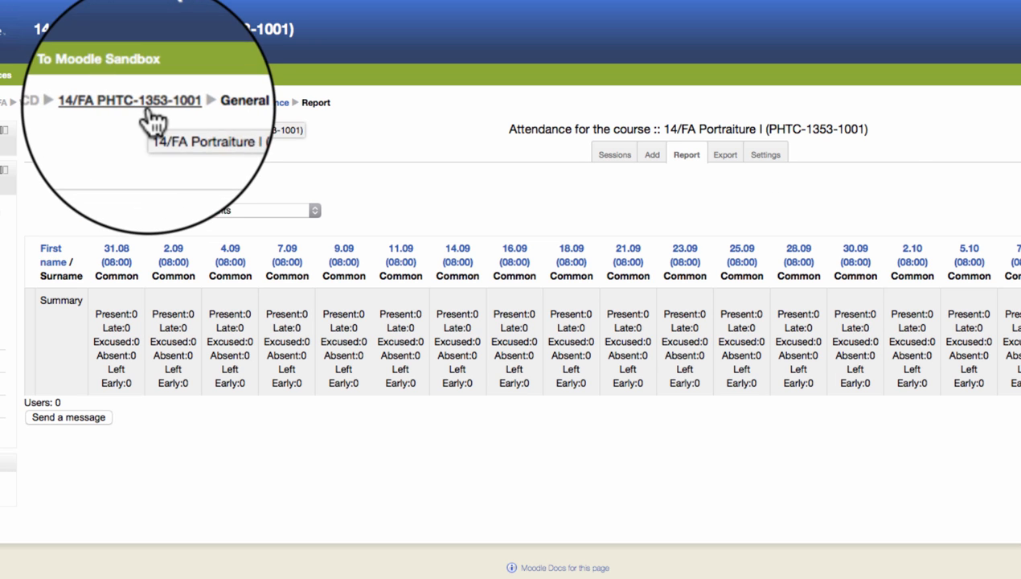